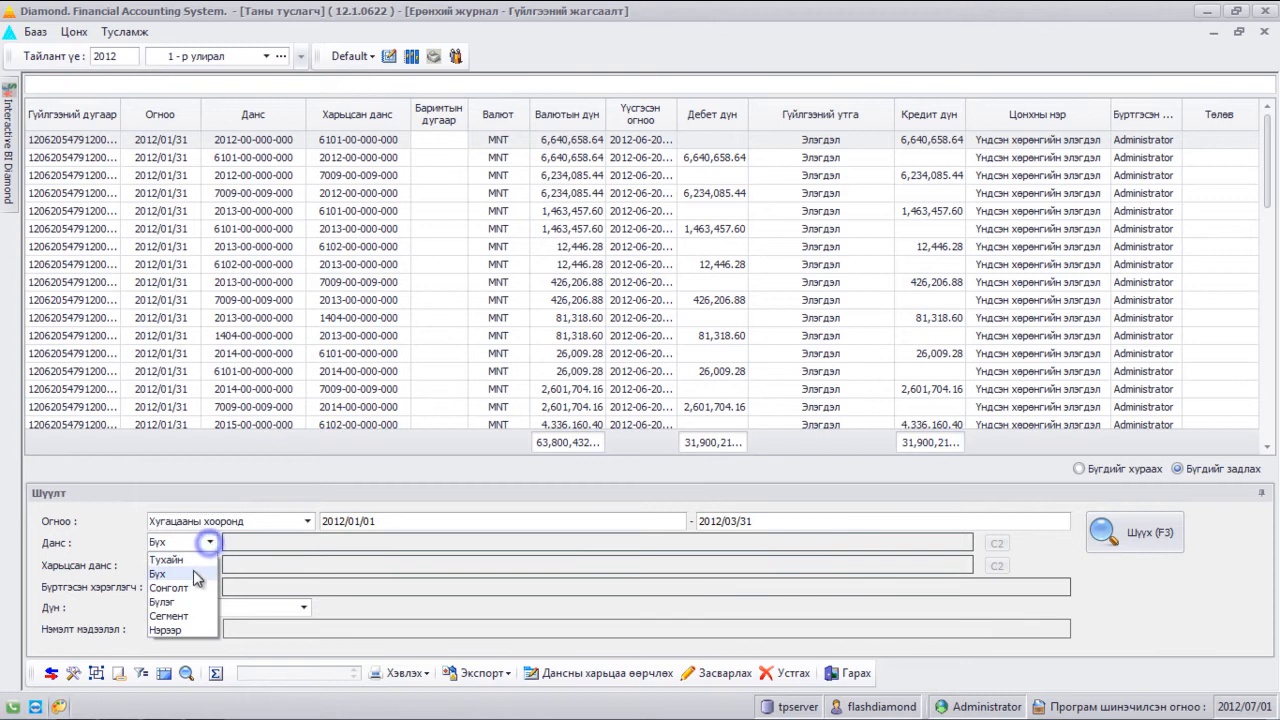
pyautogui.click(244, 570)
pyautogui.click(211, 566)
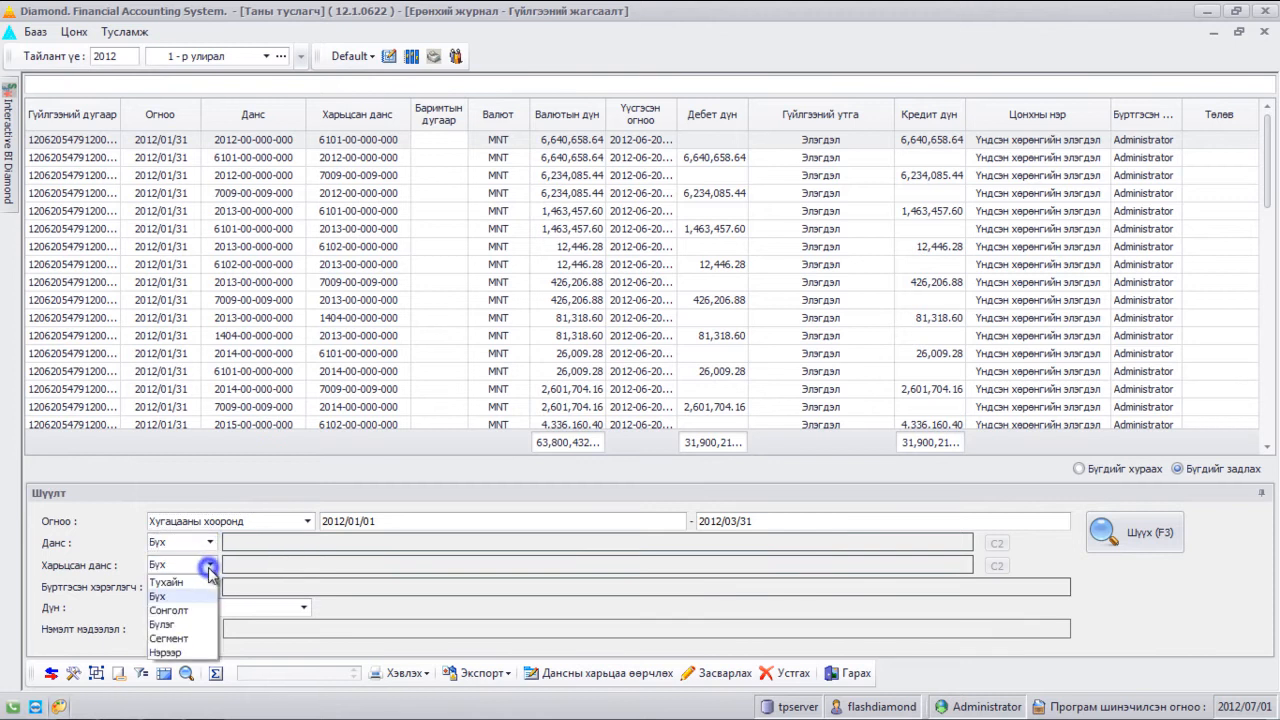
pyautogui.click(245, 573)
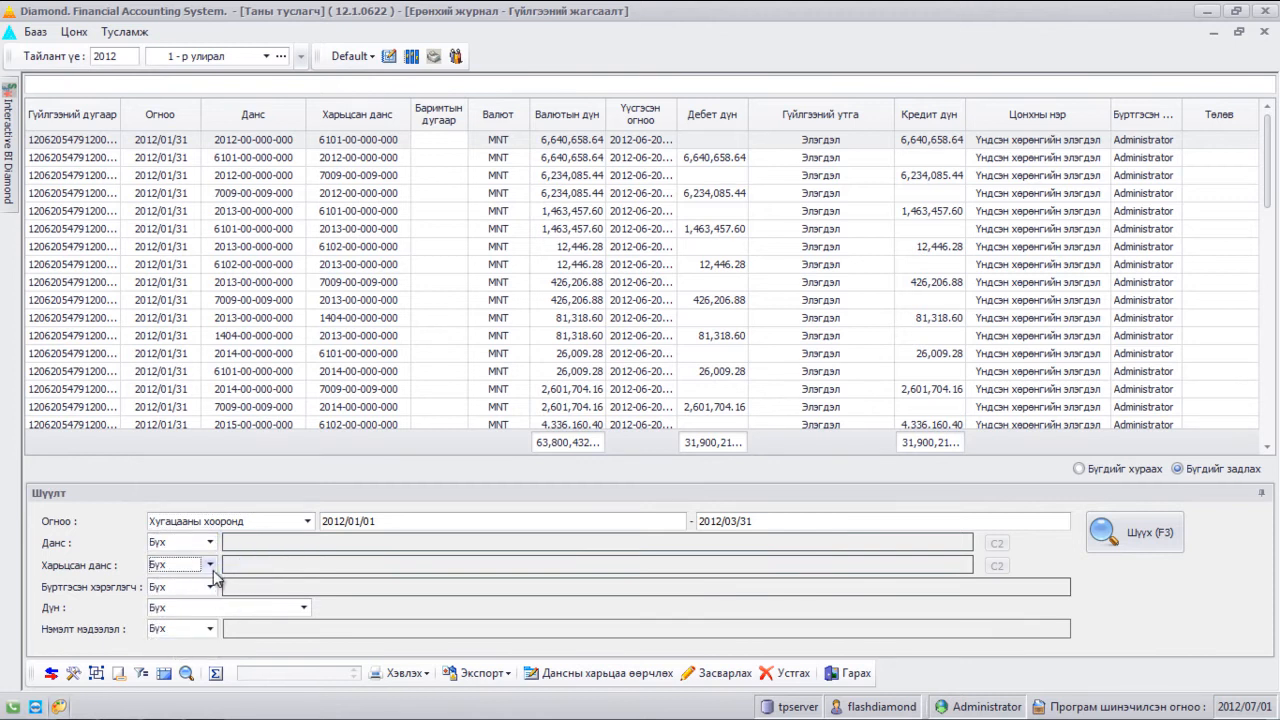
# - Sort the transaction list by the Харьцсан данс column in ascending order
pyautogui.click(360, 114)
pyautogui.rightClick(362, 121)
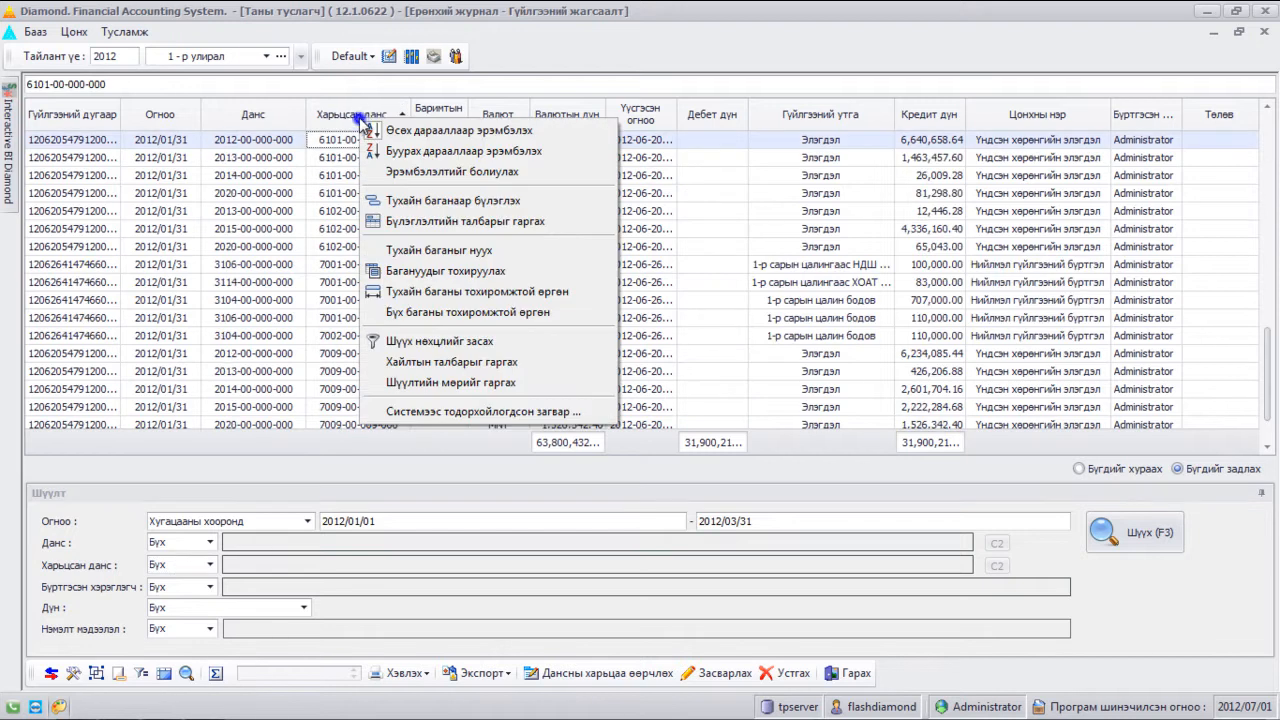
pyautogui.click(432, 146)
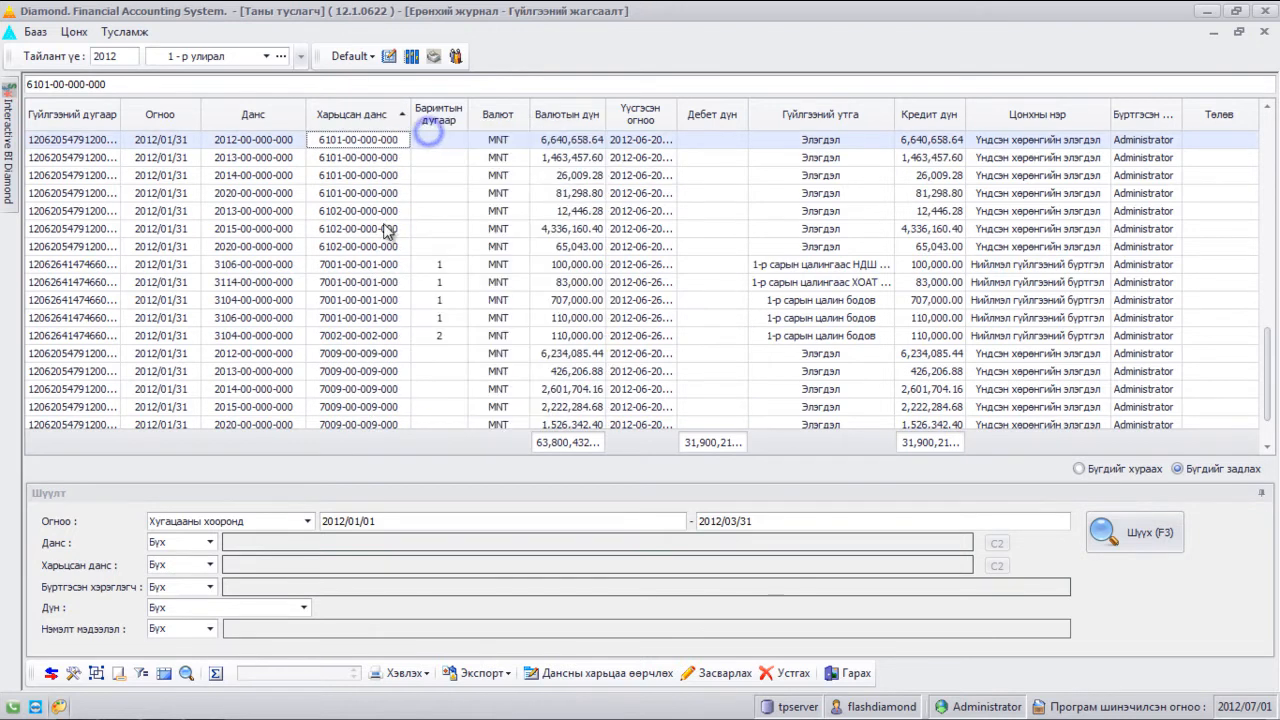
pyautogui.click(361, 266)
pyautogui.scroll(-1, 360, 330)
pyautogui.scroll(3, 362, 347)
# - Sort the transaction list by Харьцсан данс in descending order, and clear the sorting from that column
pyautogui.rightClick(368, 117)
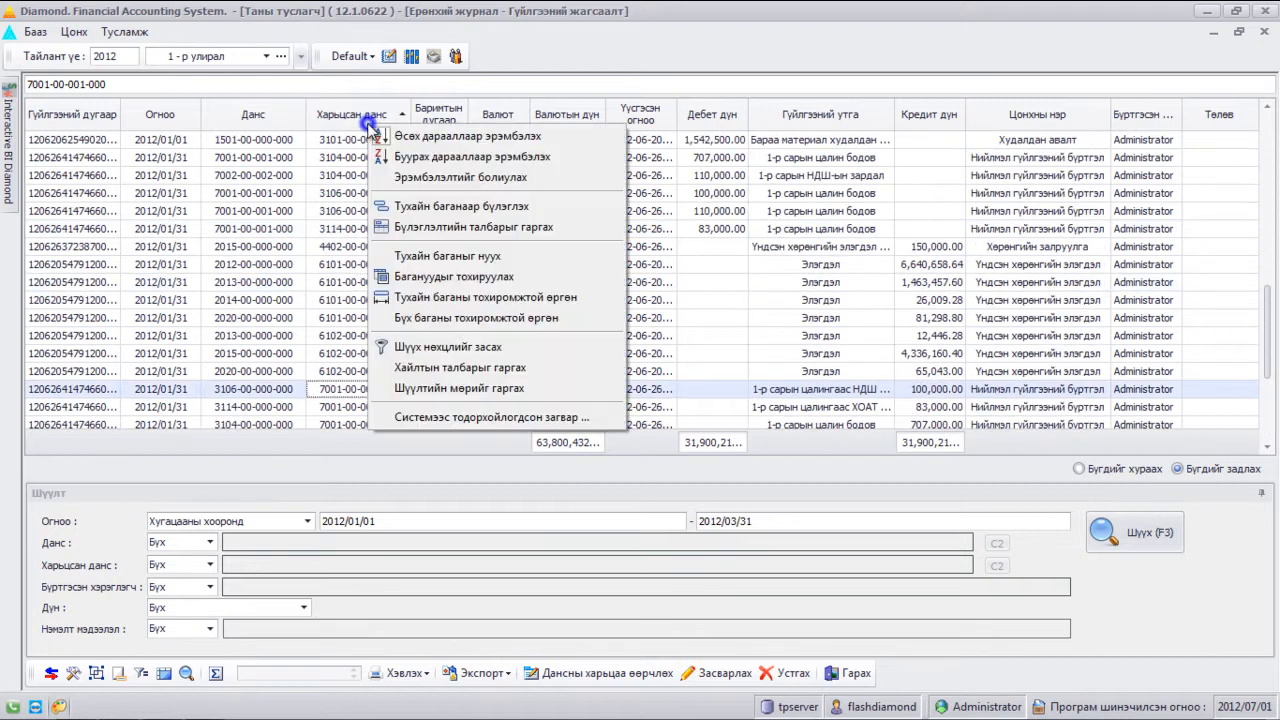
pyautogui.click(393, 157)
pyautogui.click(368, 229)
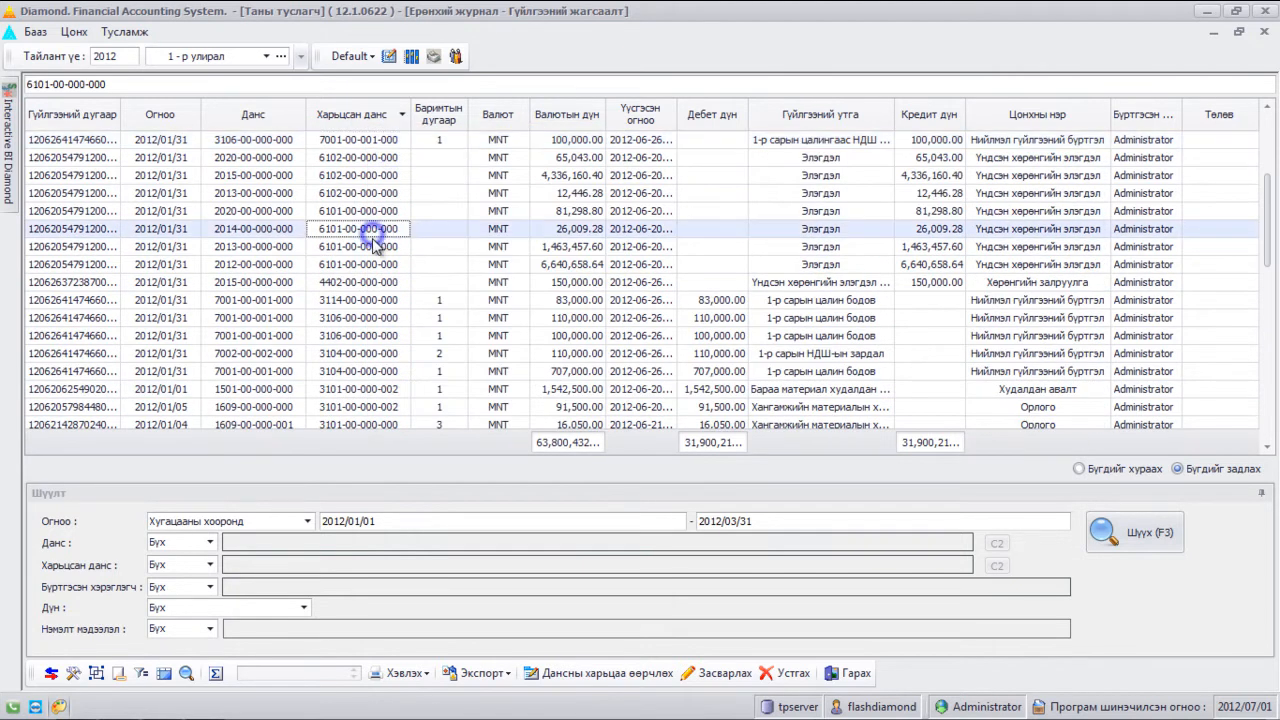
pyautogui.scroll(2, 376, 250)
pyautogui.scroll(1, 376, 250)
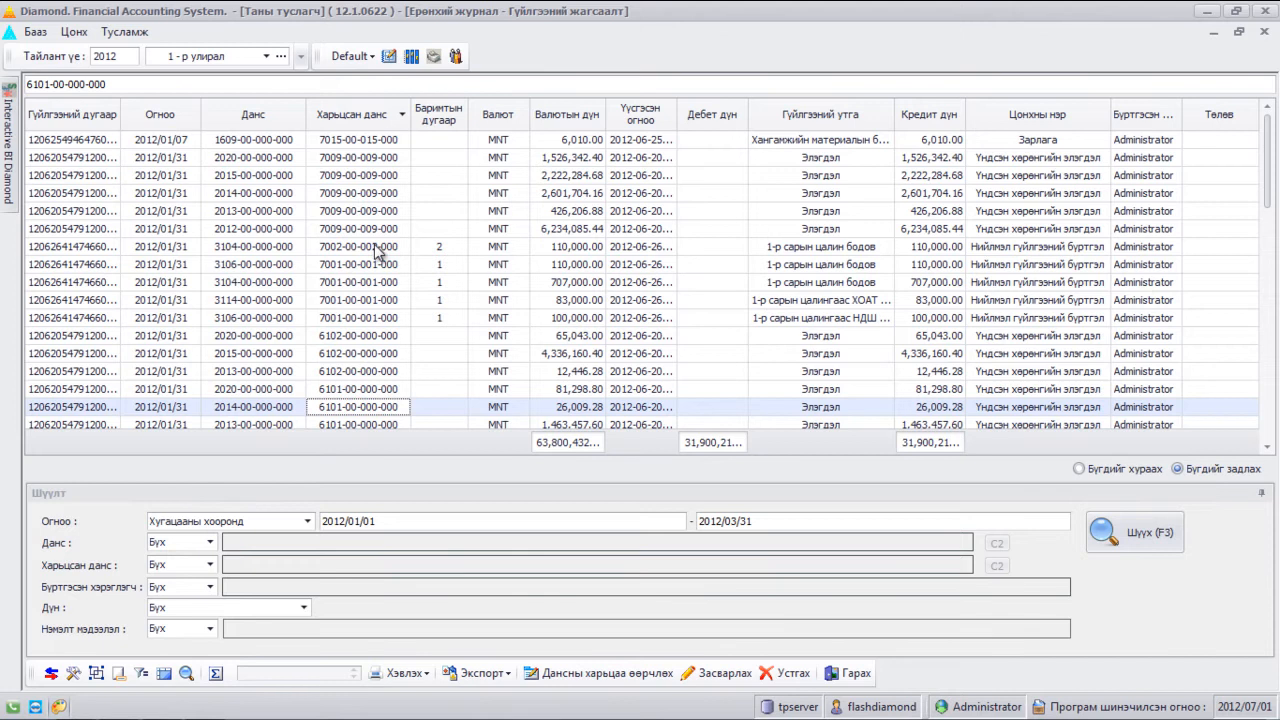
pyautogui.rightClick(381, 123)
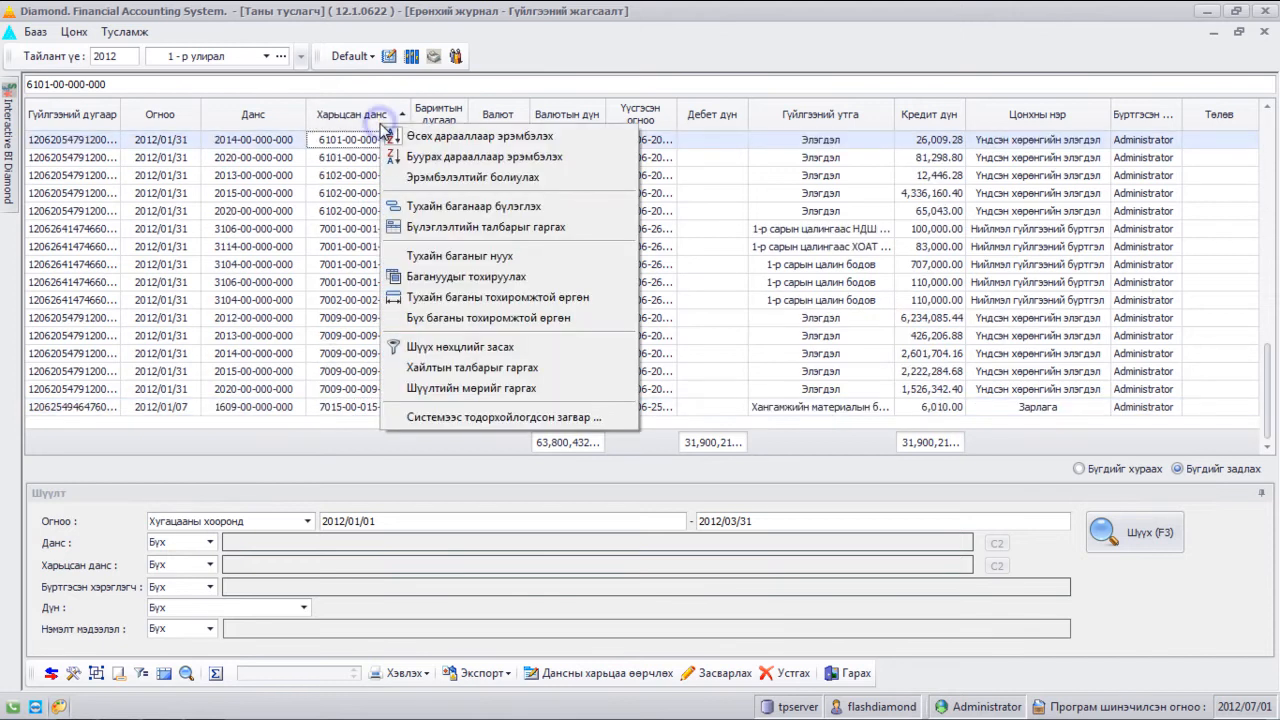
pyautogui.click(414, 177)
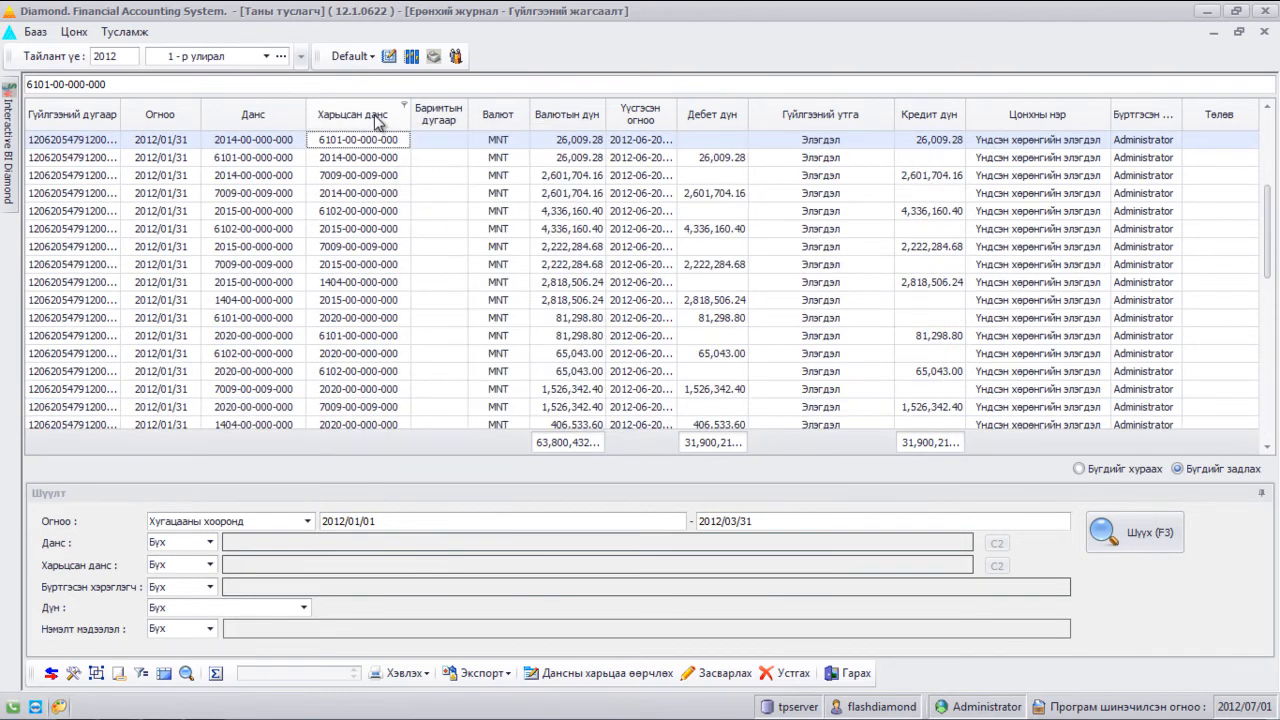
# - Add the Гүйлгээний багц, Дансны нэр and Харьцсан дансны нэр columns to the list, with Дансны нэр placed right after Данс
pyautogui.rightClick(378, 120)
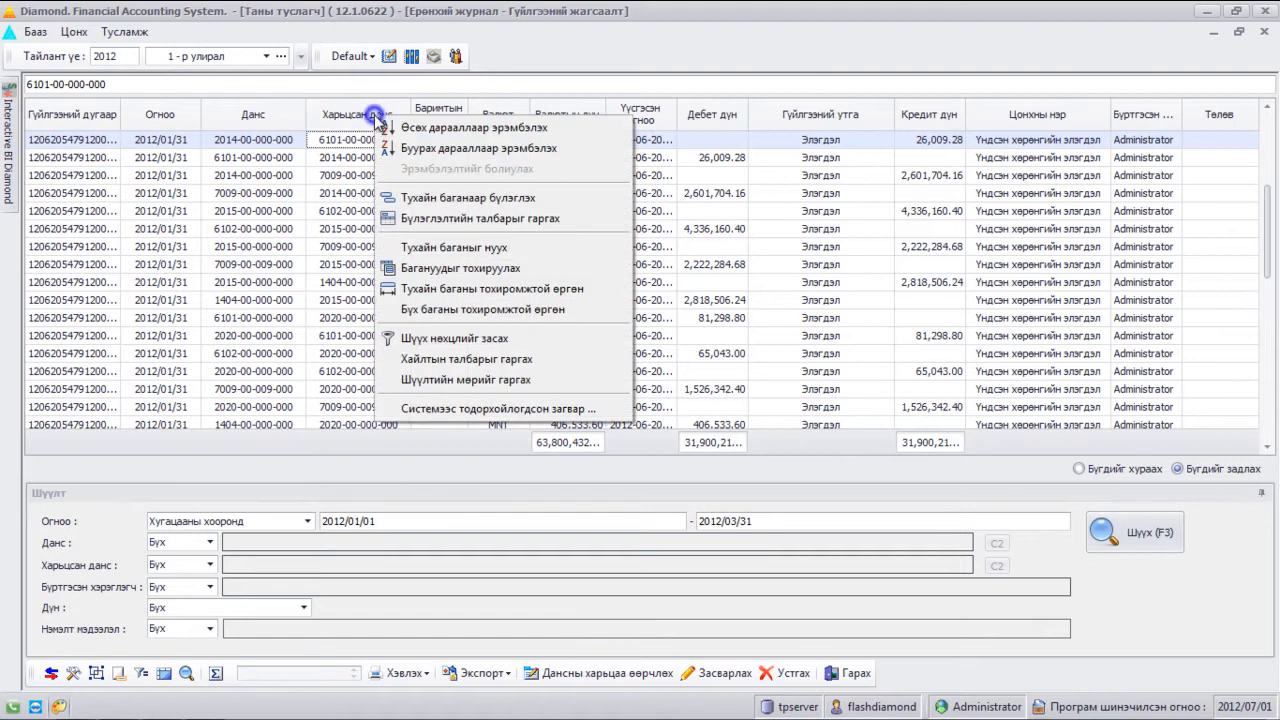
pyautogui.click(434, 276)
pyautogui.moveTo(1126, 236); pyautogui.dragTo(418, 115)
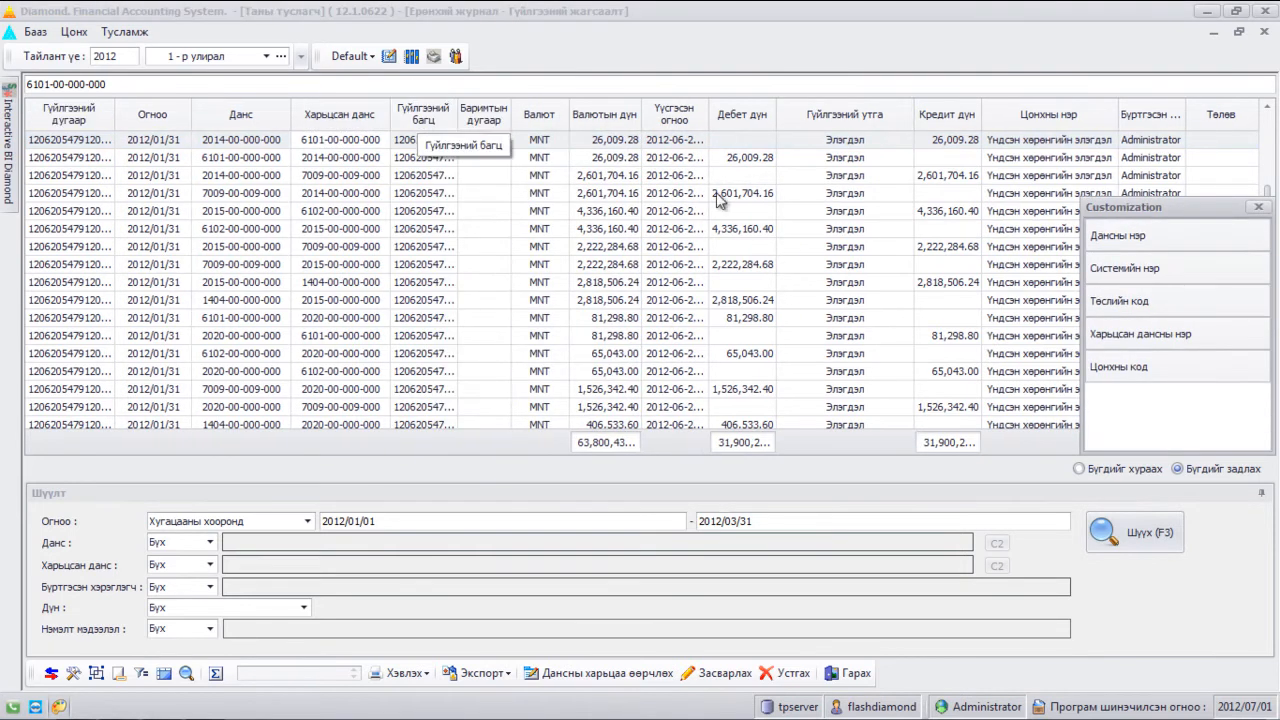
pyautogui.moveTo(1135, 250); pyautogui.dragTo(527, 110)
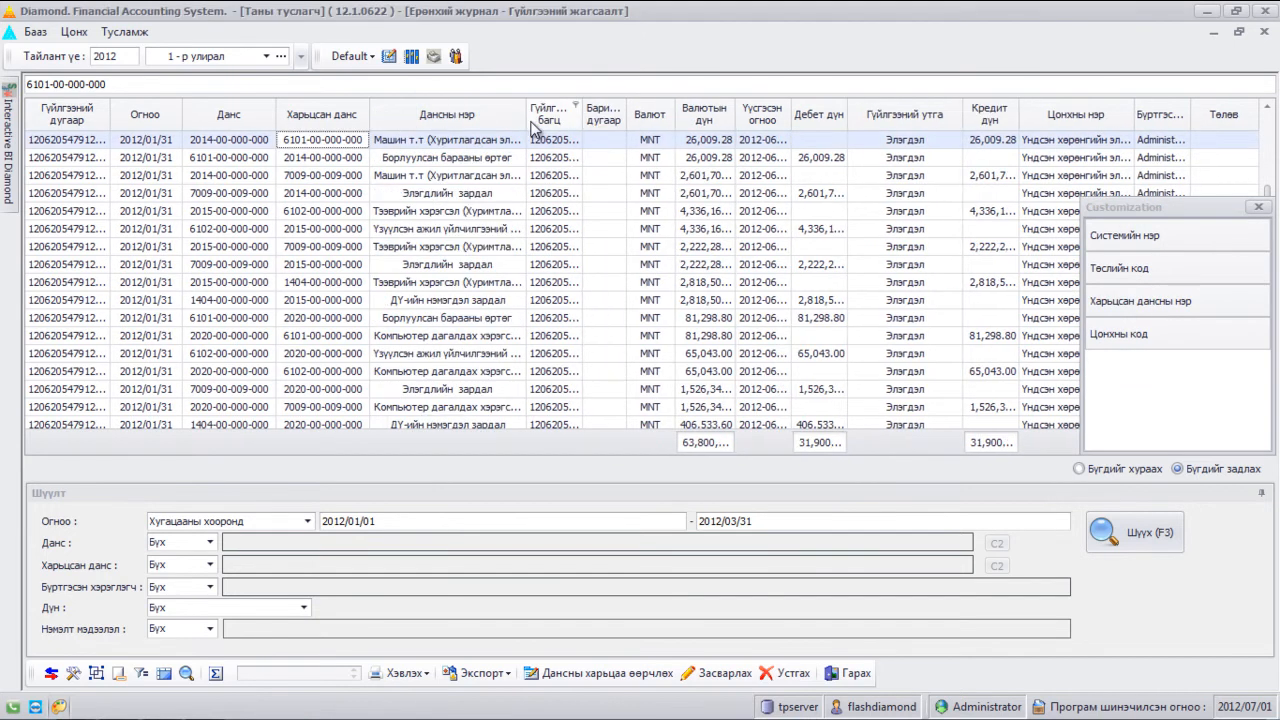
pyautogui.moveTo(1120, 316); pyautogui.dragTo(372, 112)
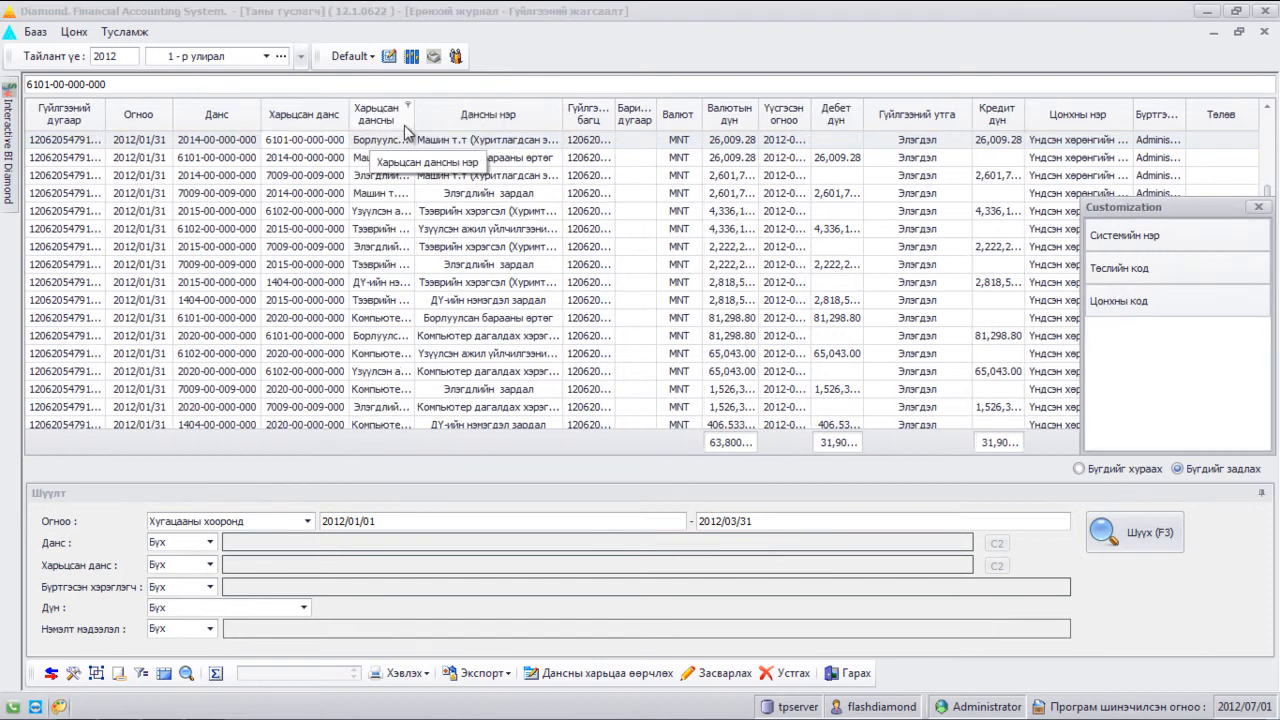
pyautogui.moveTo(460, 122); pyautogui.dragTo(272, 122)
pyautogui.click(1260, 208)
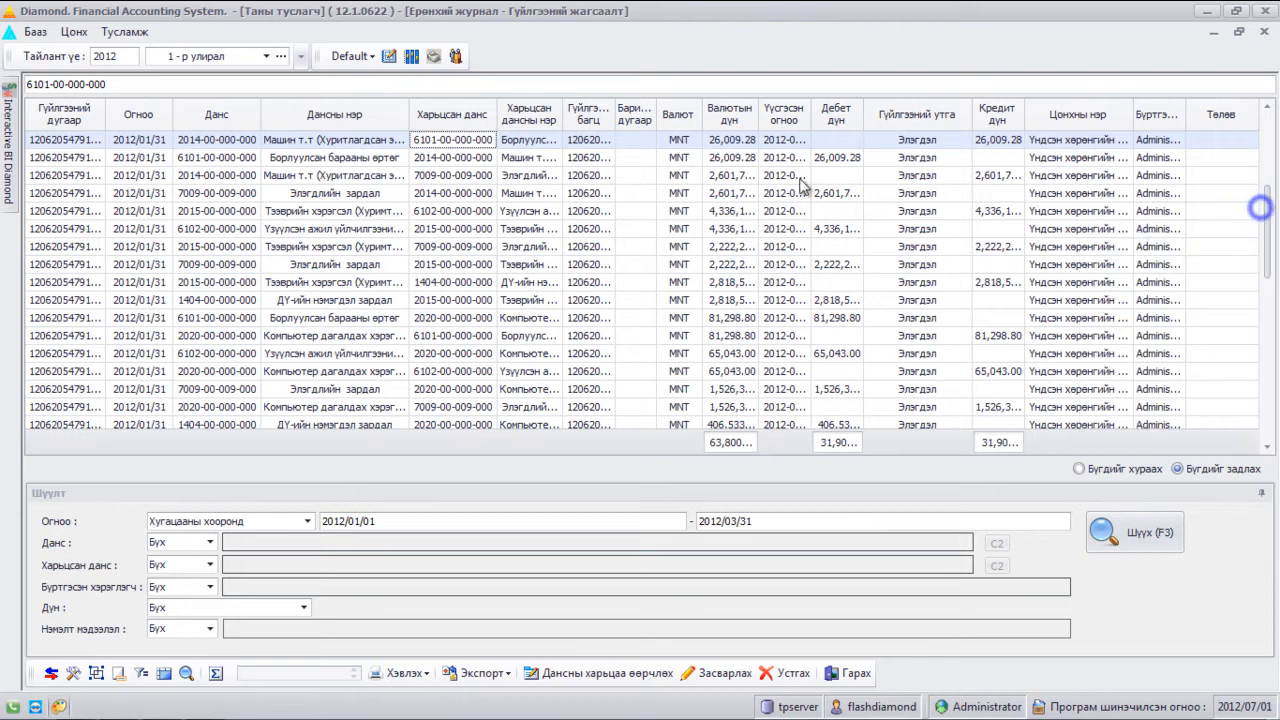
# - Fit all columns to their optimal width, and restore the list's system-defined layout
pyautogui.rightClick(584, 117)
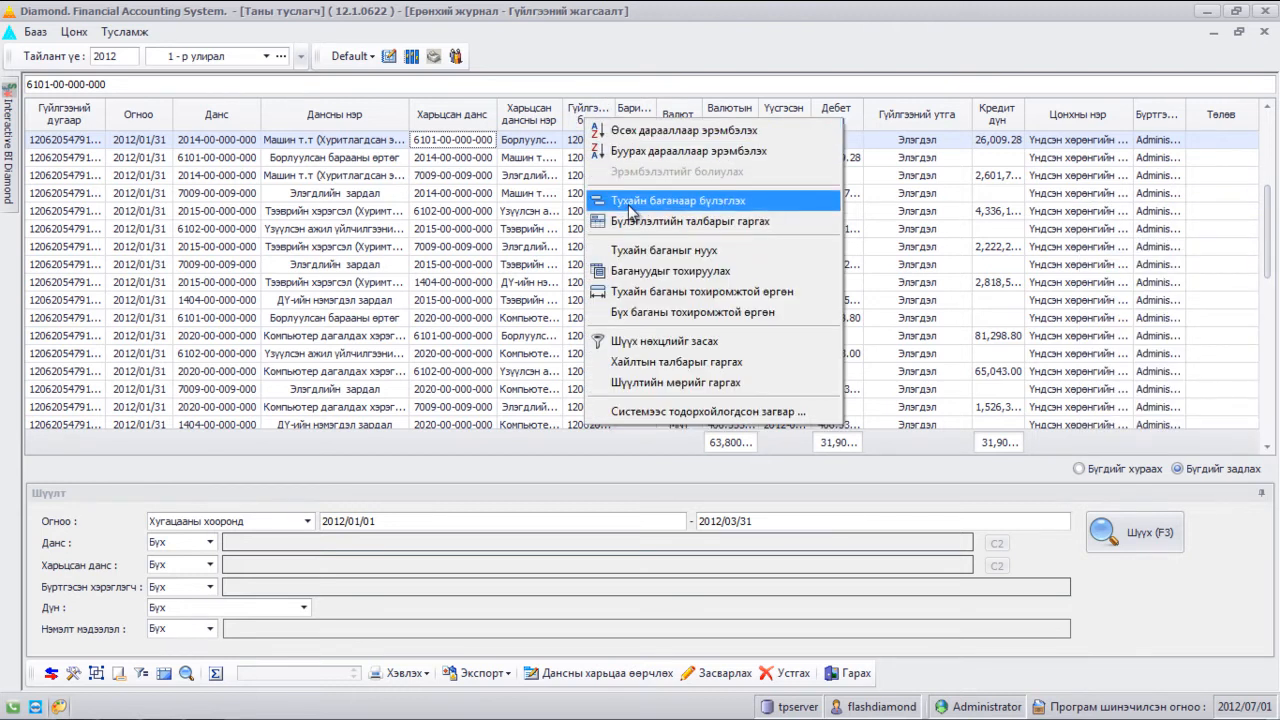
pyautogui.click(638, 315)
pyautogui.rightClick(502, 123)
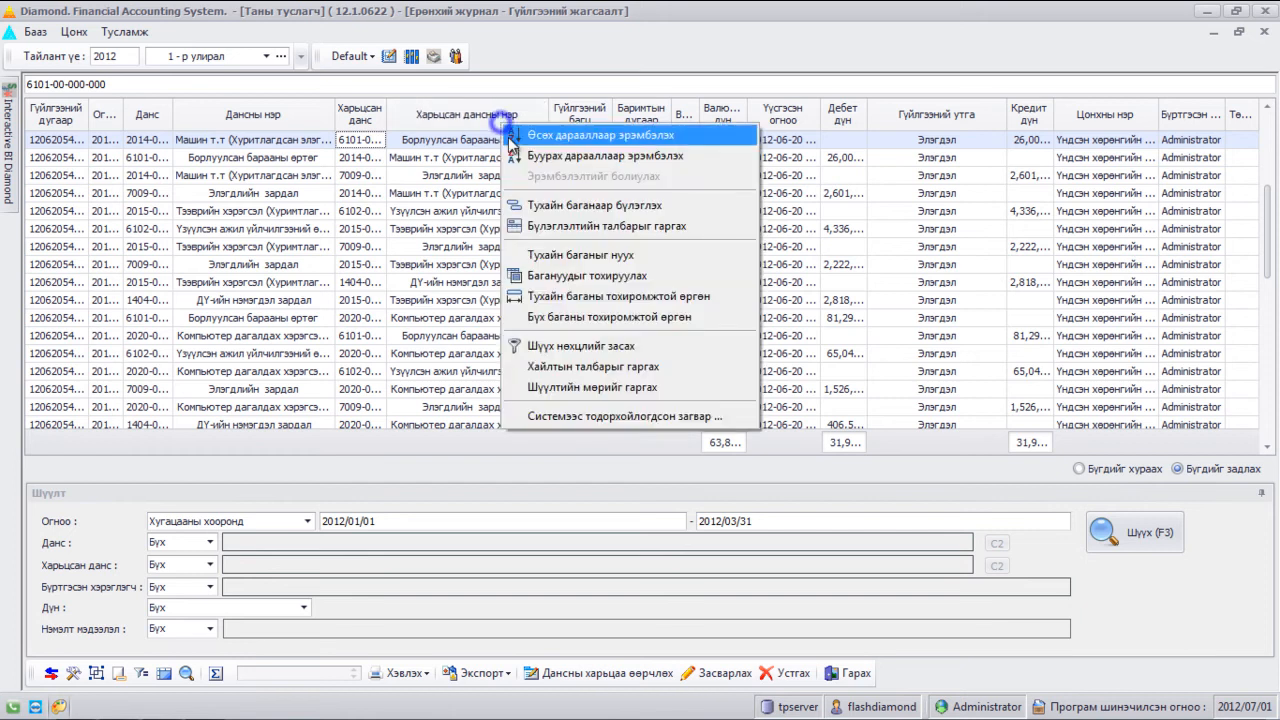
pyautogui.click(568, 416)
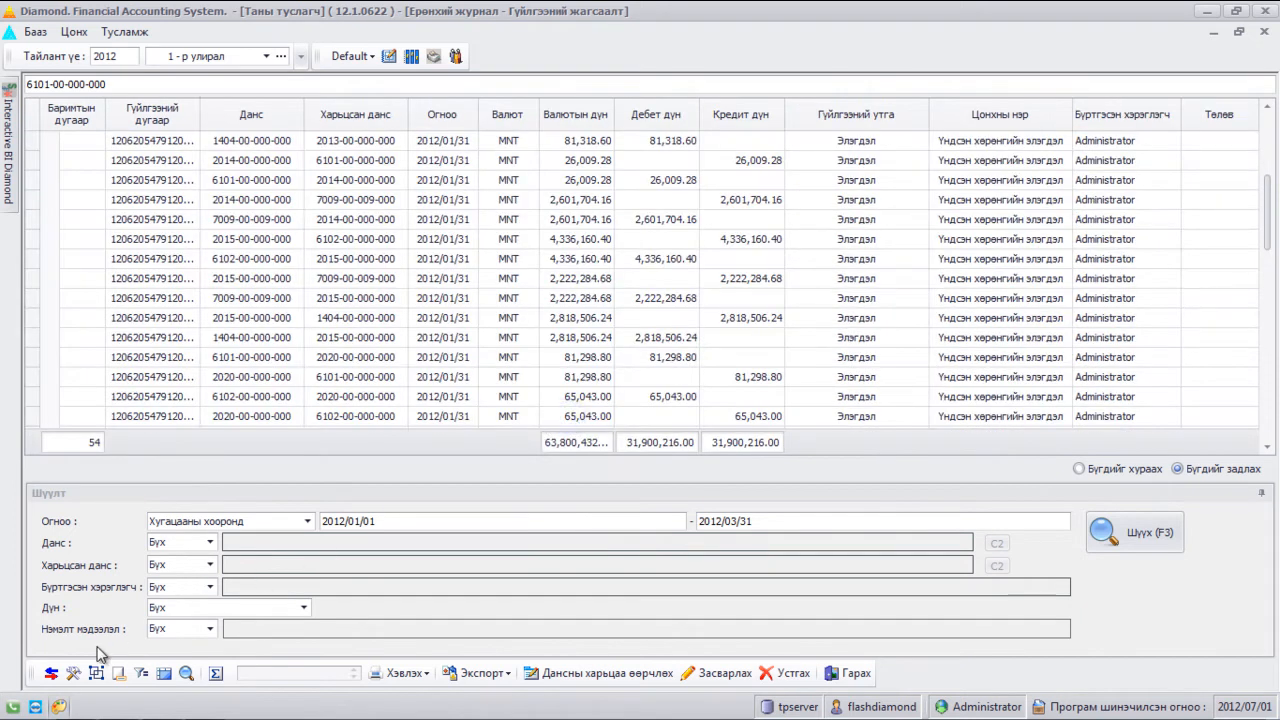
# - Enable paging for the transaction list and set it to 10 records per page
pyautogui.click(73, 673)
pyautogui.click(474, 367)
pyautogui.click(707, 411)
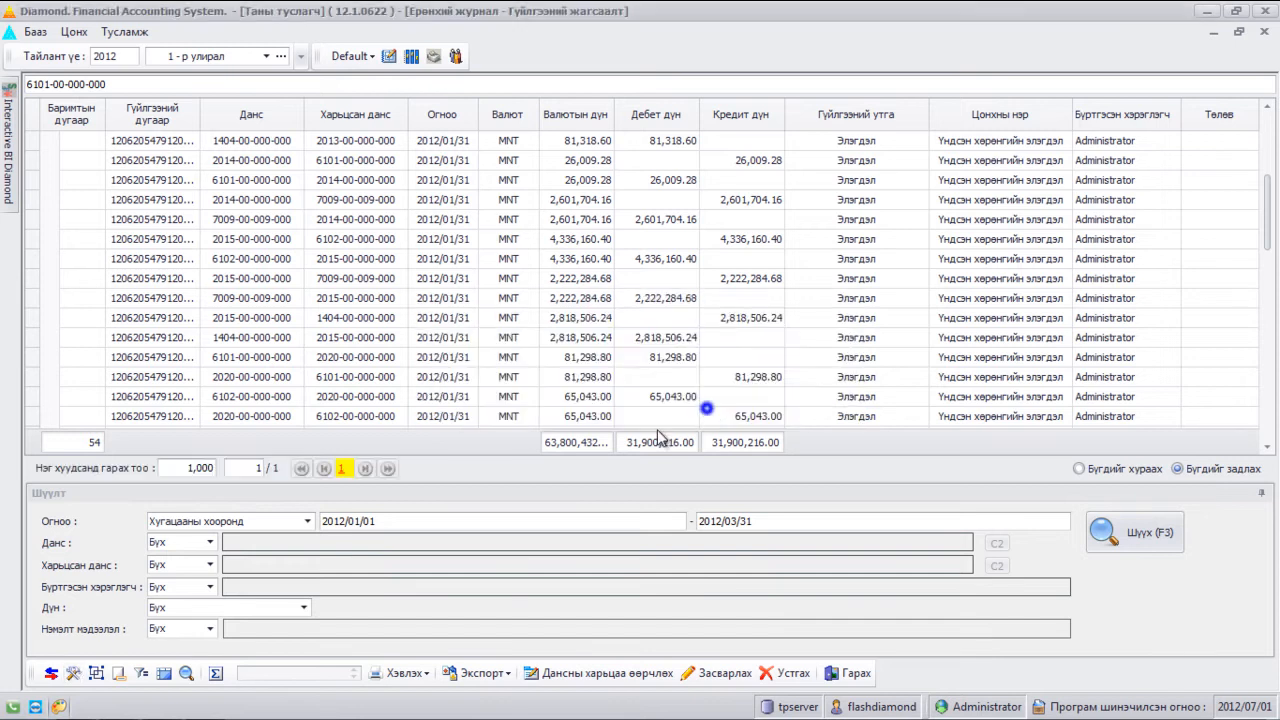
pyautogui.doubleClick(184, 467)
pyautogui.write('10')
pyautogui.press('Return')
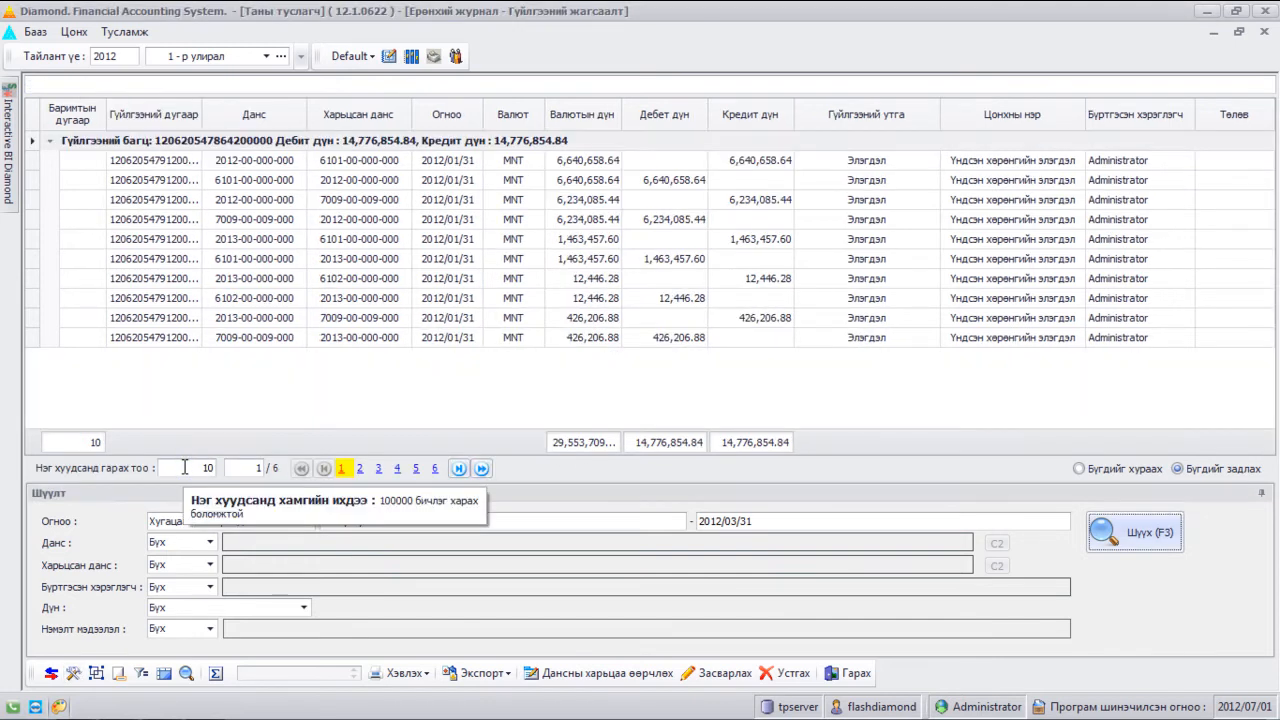
# - Browse page 2, the following page and the last page, and set the number of records per page to 10,000
pyautogui.click(359, 470)
pyautogui.click(459, 469)
pyautogui.click(481, 469)
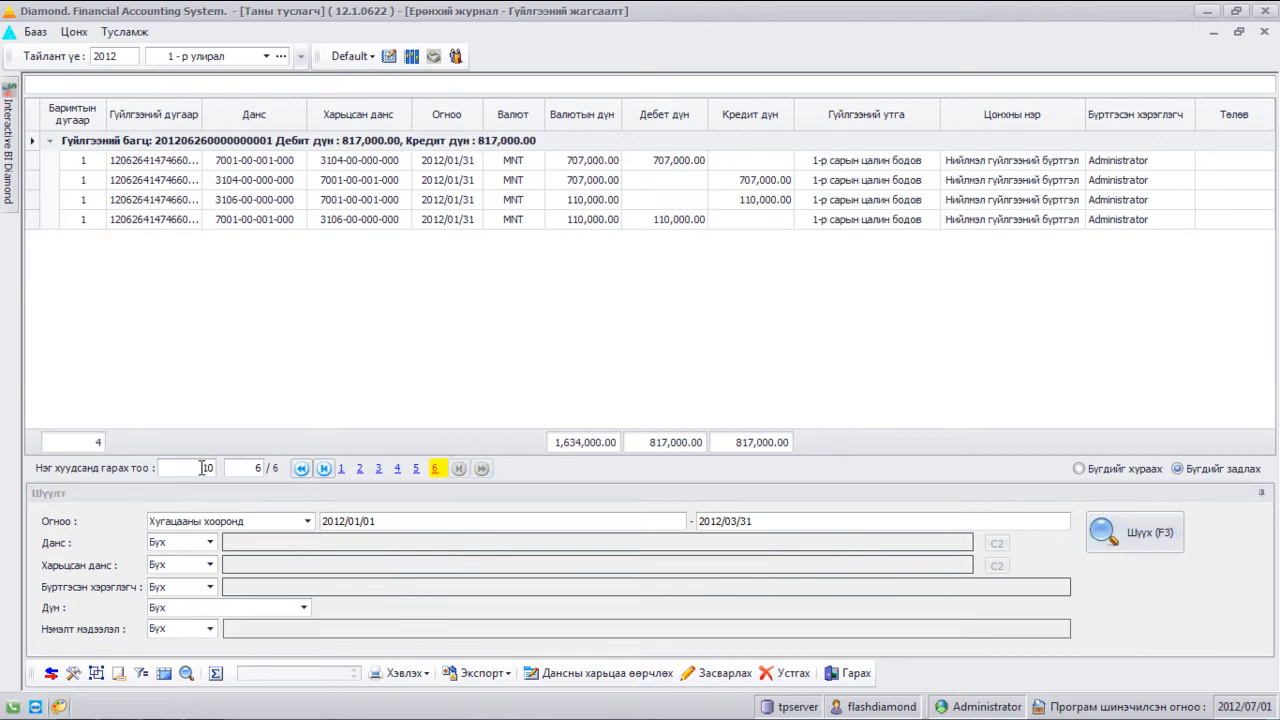
pyautogui.write('0')
pyautogui.press('Return')
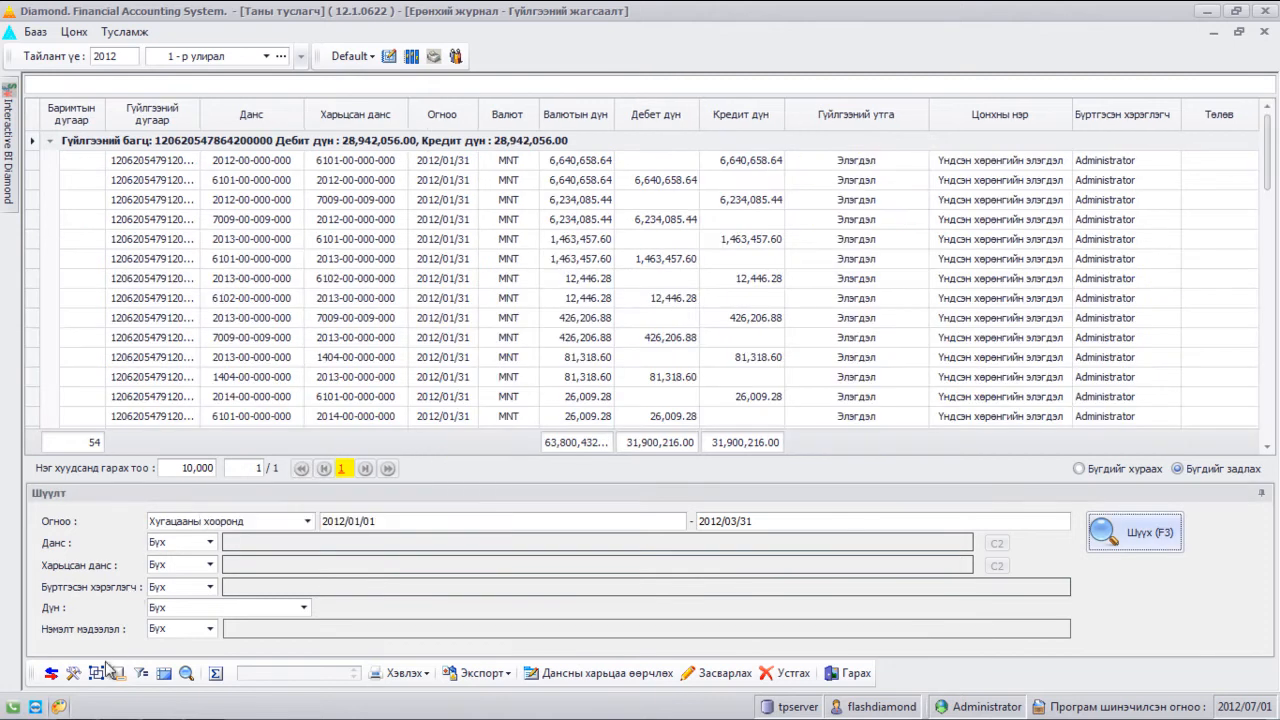
# - Show the grouping area and group the list by Данс and Огноо beneath the Гүйлгээний багц grouping
pyautogui.click(104, 670)
pyautogui.moveTo(255, 168); pyautogui.dragTo(236, 131)
pyautogui.moveTo(357, 187); pyautogui.dragTo(248, 148)
# - Collapse the first date, account and batch groups, collapse all groups, and expand them all
pyautogui.click(86, 264)
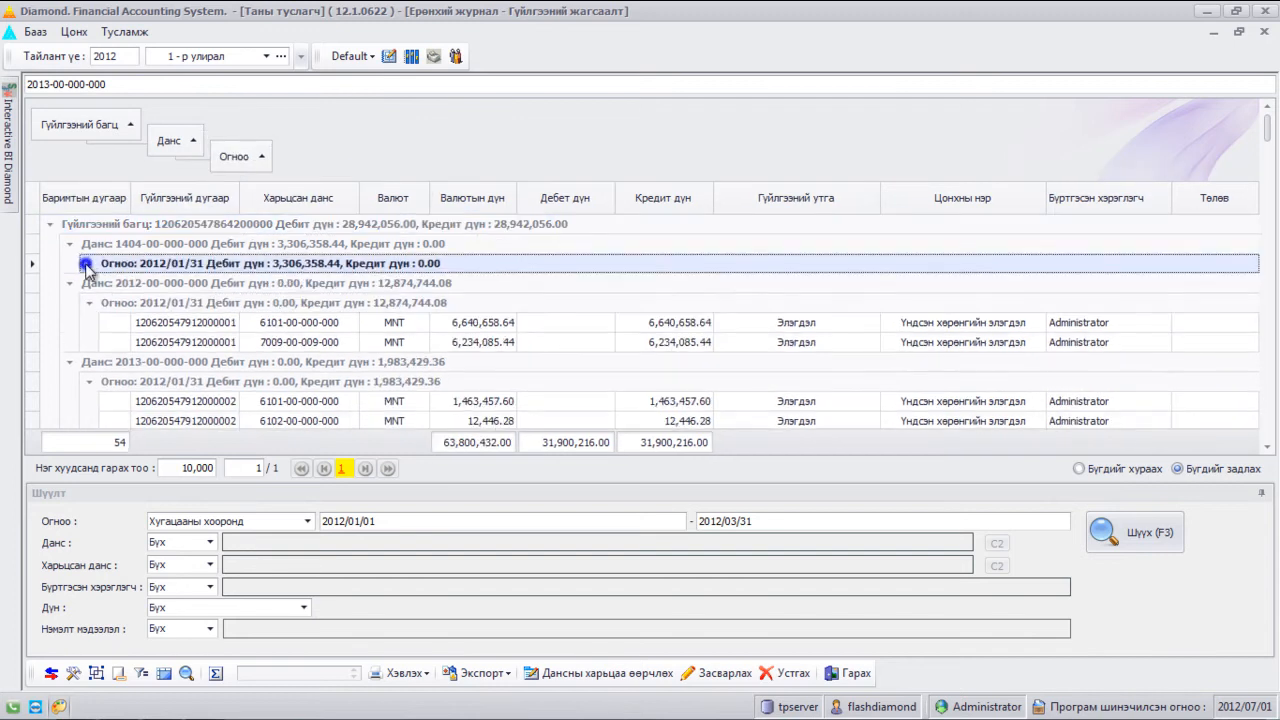
pyautogui.click(70, 244)
pyautogui.click(50, 224)
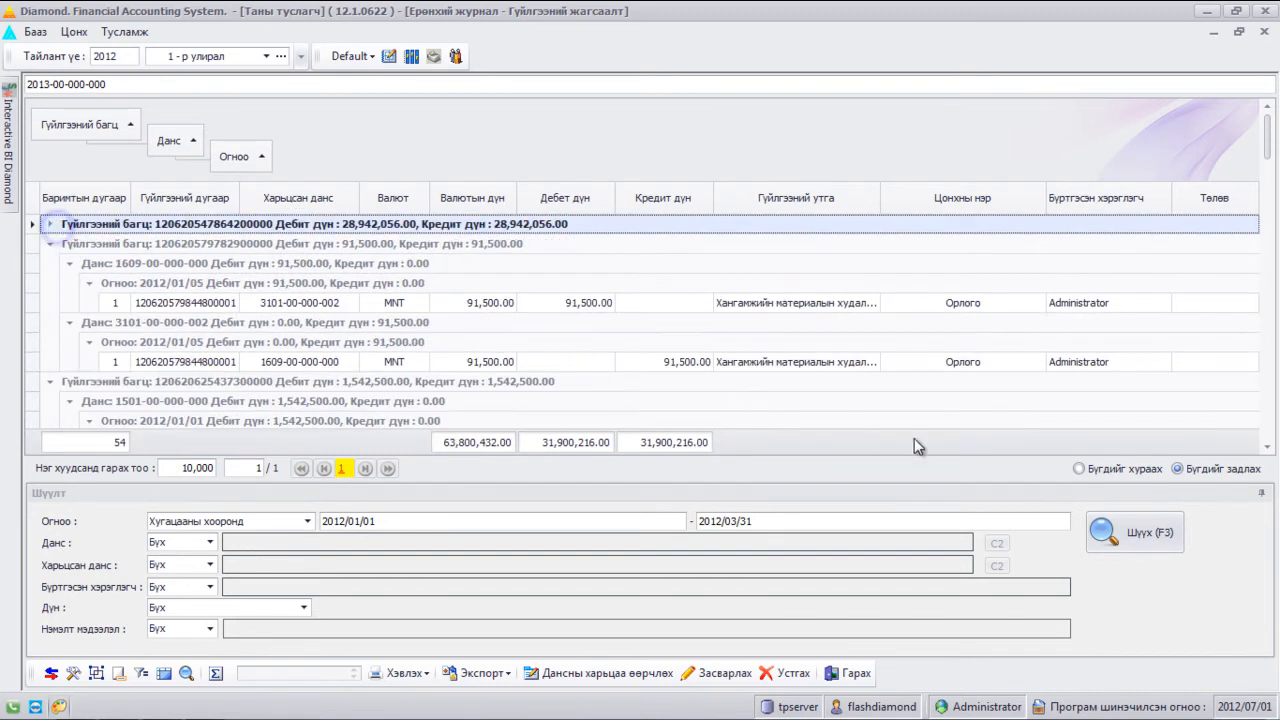
pyautogui.click(1080, 468)
pyautogui.click(1186, 470)
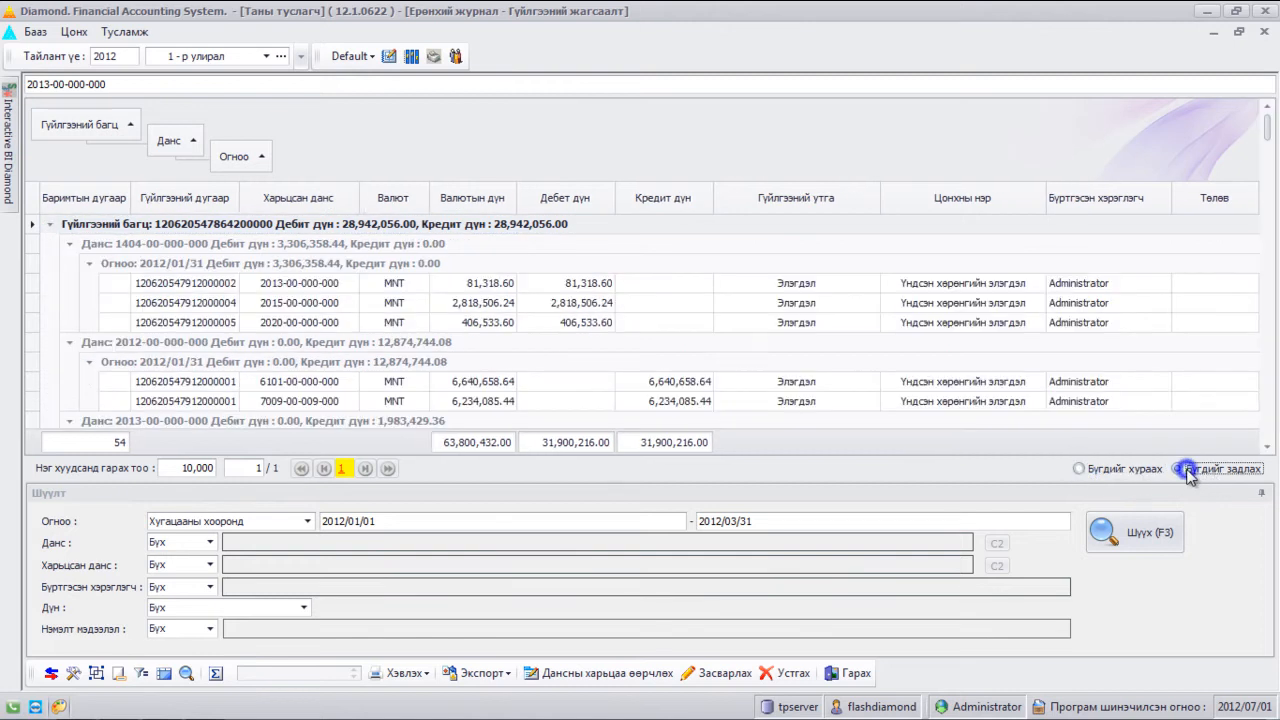
# - Ungroup Огноо, Данс and Гүйлгээний багц back into columns, placing Гүйлгээний багц after Баримтын дугаар
pyautogui.moveTo(228, 157); pyautogui.dragTo(345, 190)
pyautogui.moveTo(177, 136); pyautogui.dragTo(210, 172)
pyautogui.moveTo(110, 135); pyautogui.dragTo(125, 160)
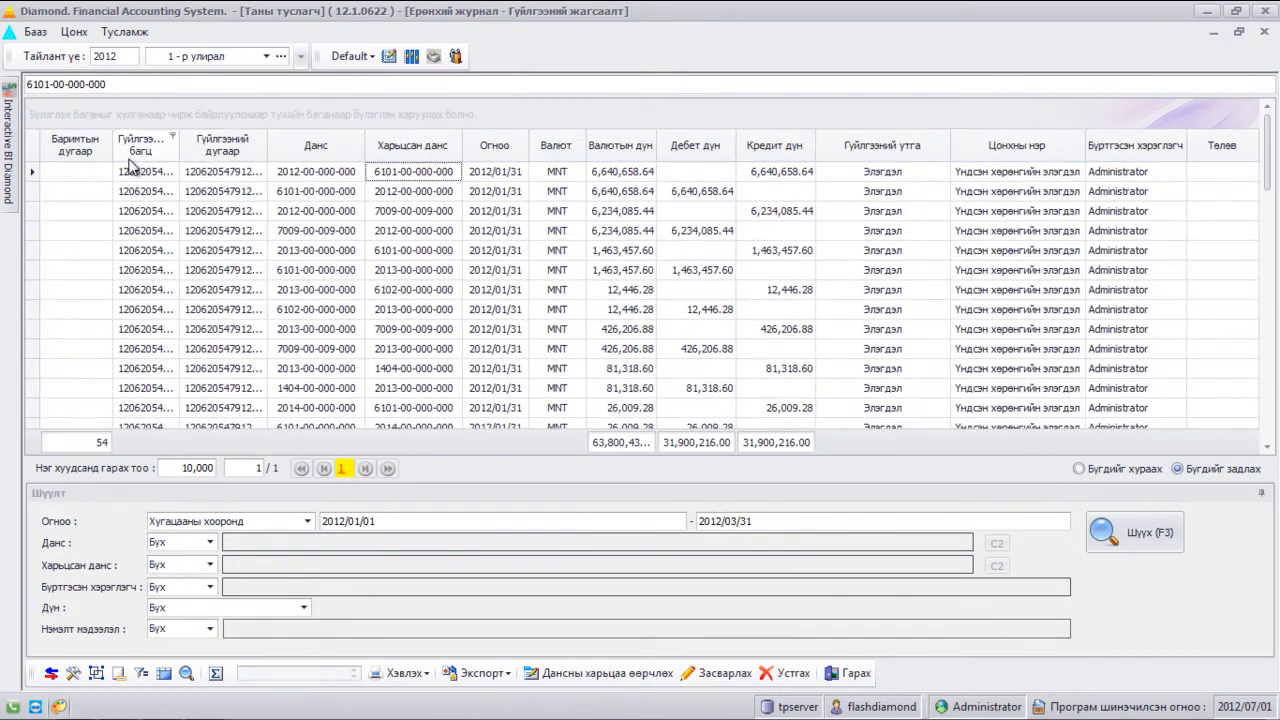
# - Hide the grouping area and display the footer row with the column totals
pyautogui.click(95, 674)
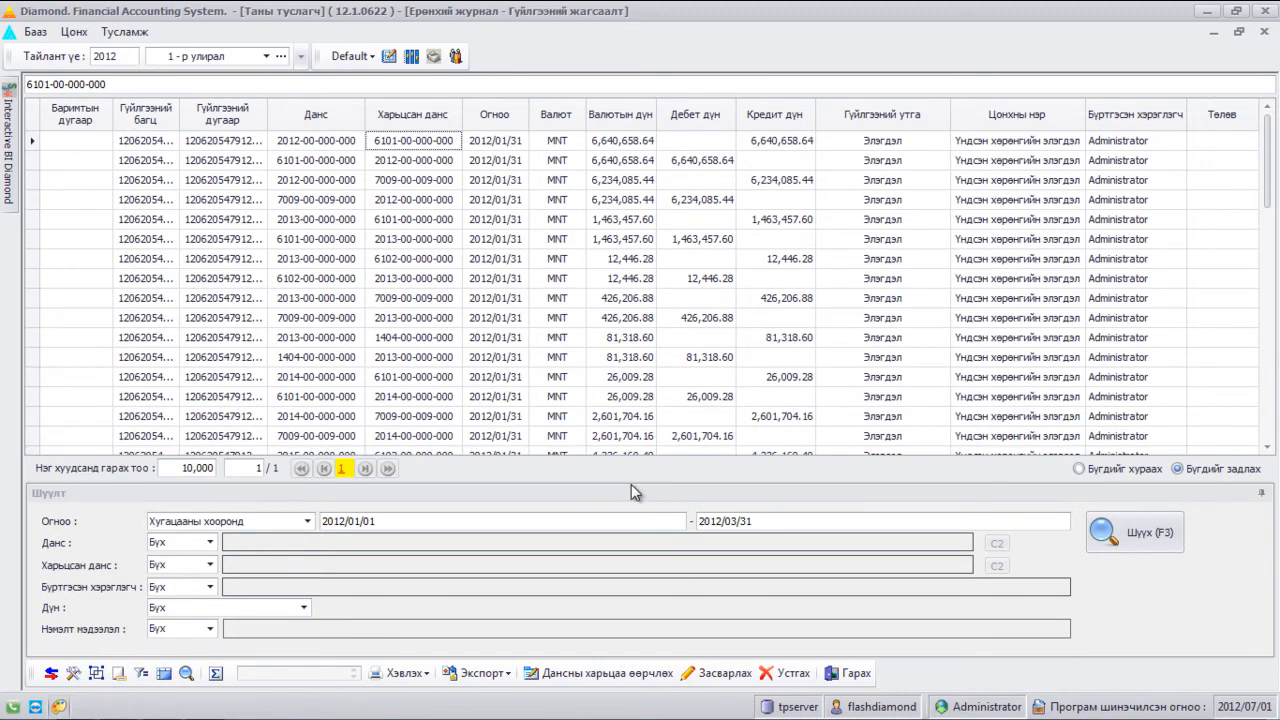
pyautogui.click(118, 673)
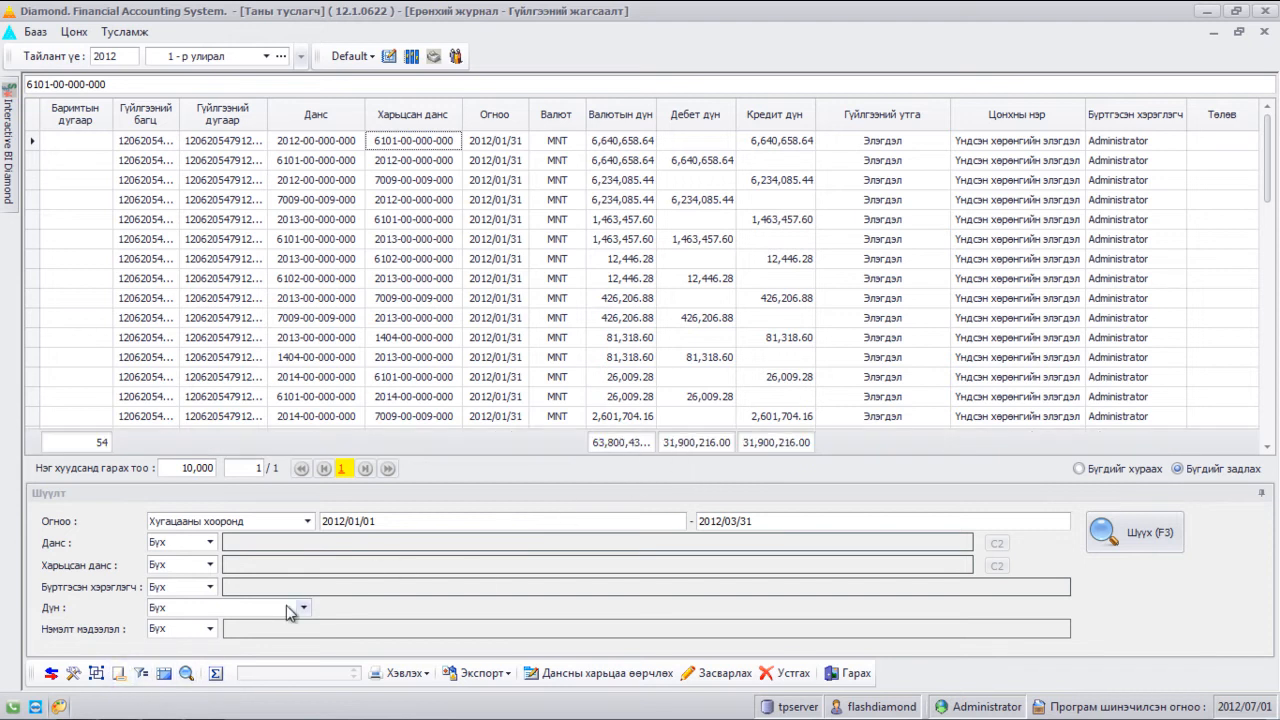
# - Show the filter row and filter the Цонхны нэр column to values starting with "х"
pyautogui.click(141, 673)
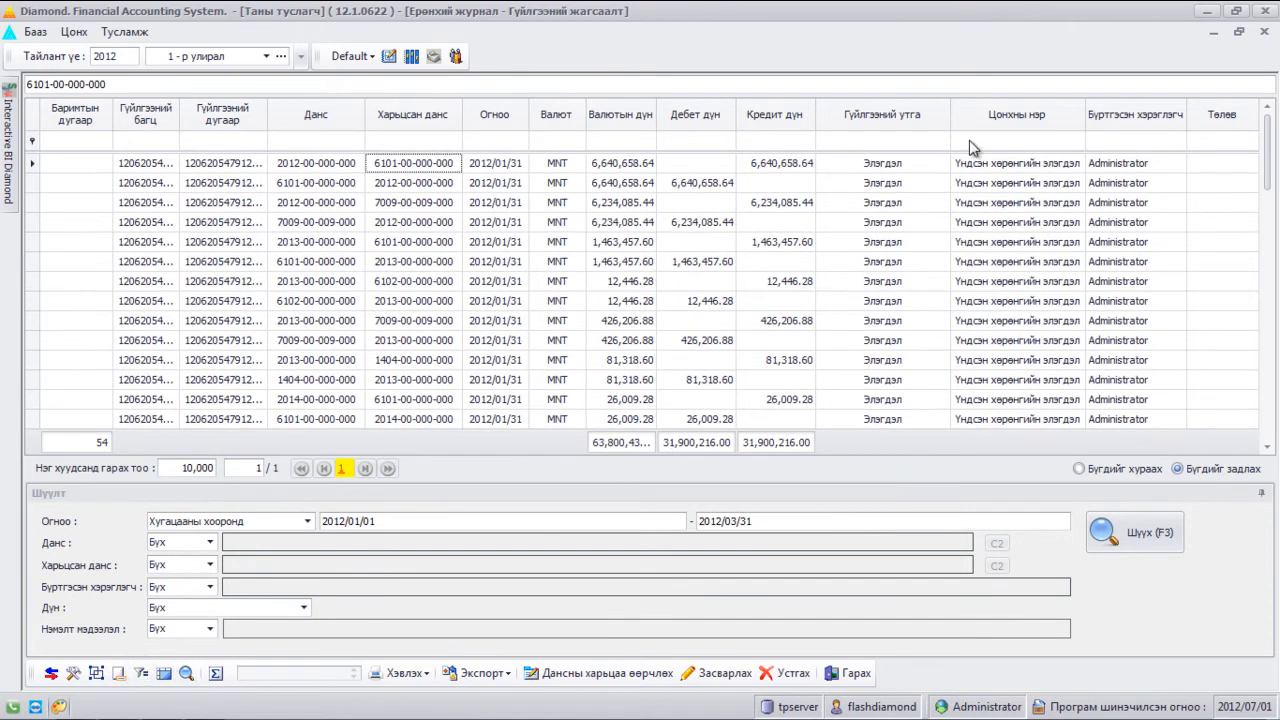
pyautogui.click(973, 141)
pyautogui.write('ха')
pyautogui.press('BackSpace')
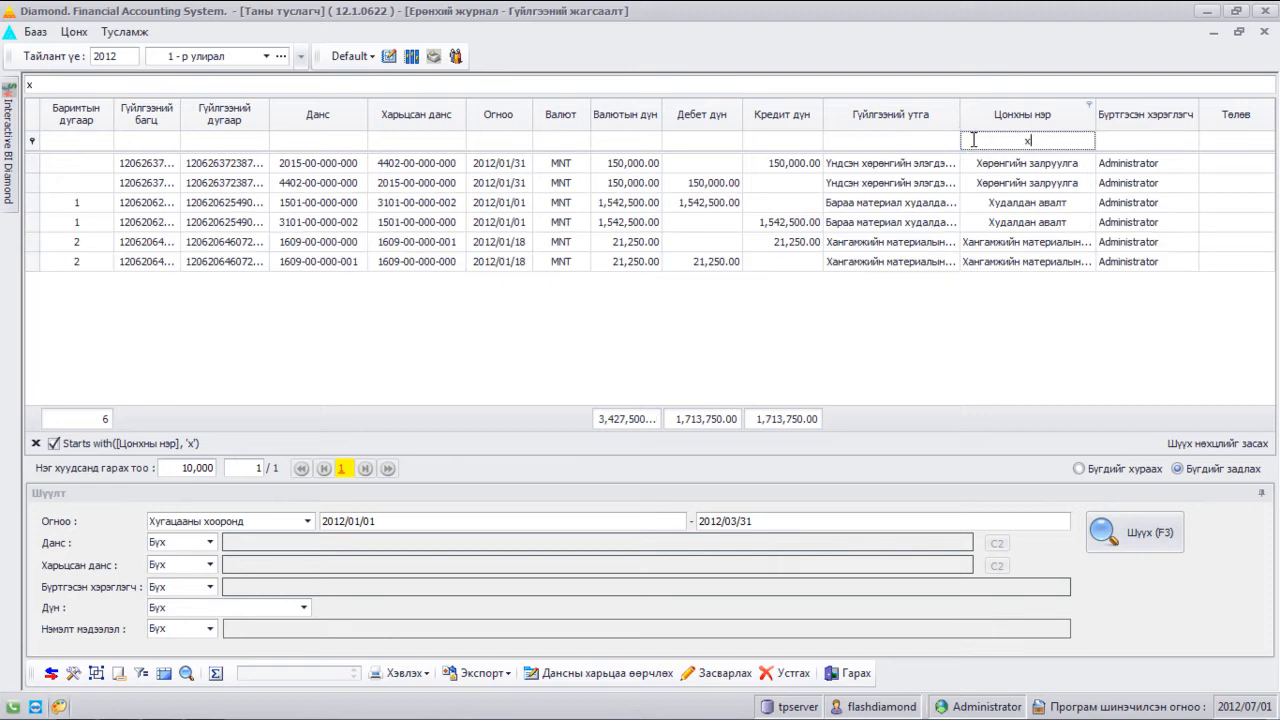
# - Clear the Цонхны нэр filter and hide the filter row
pyautogui.press('BackSpace')
pyautogui.click(621, 141)
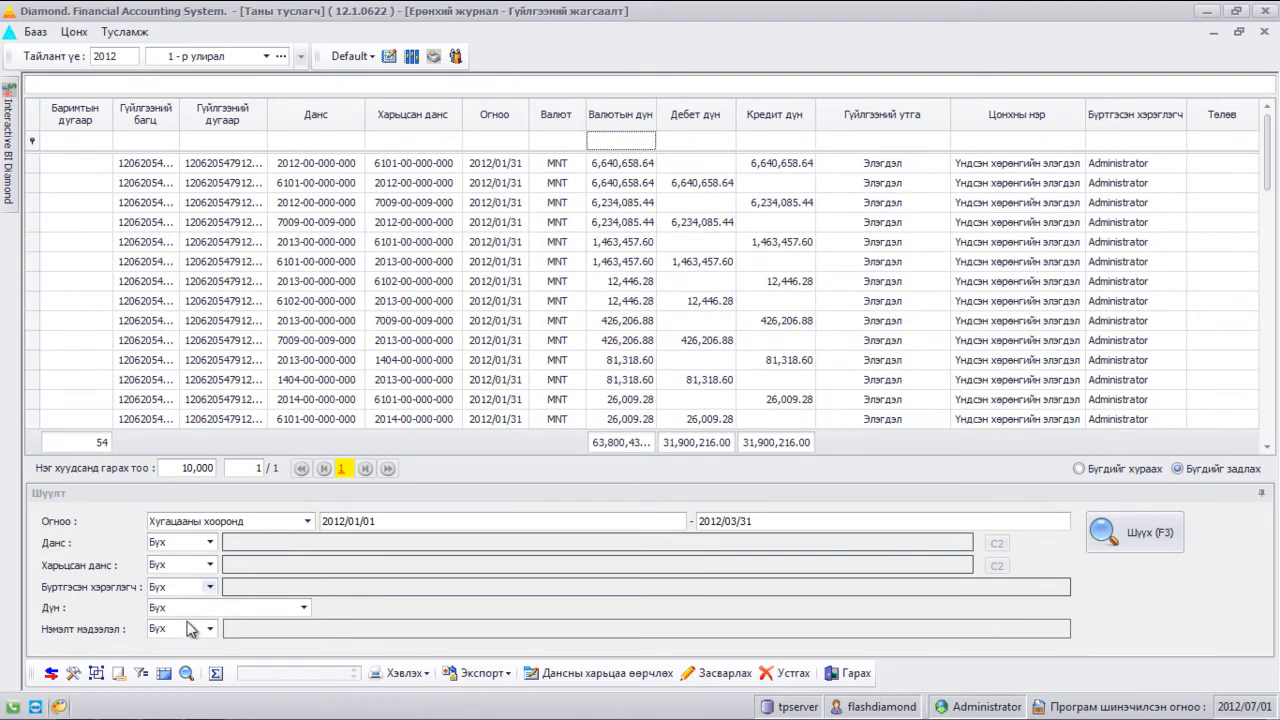
pyautogui.click(140, 673)
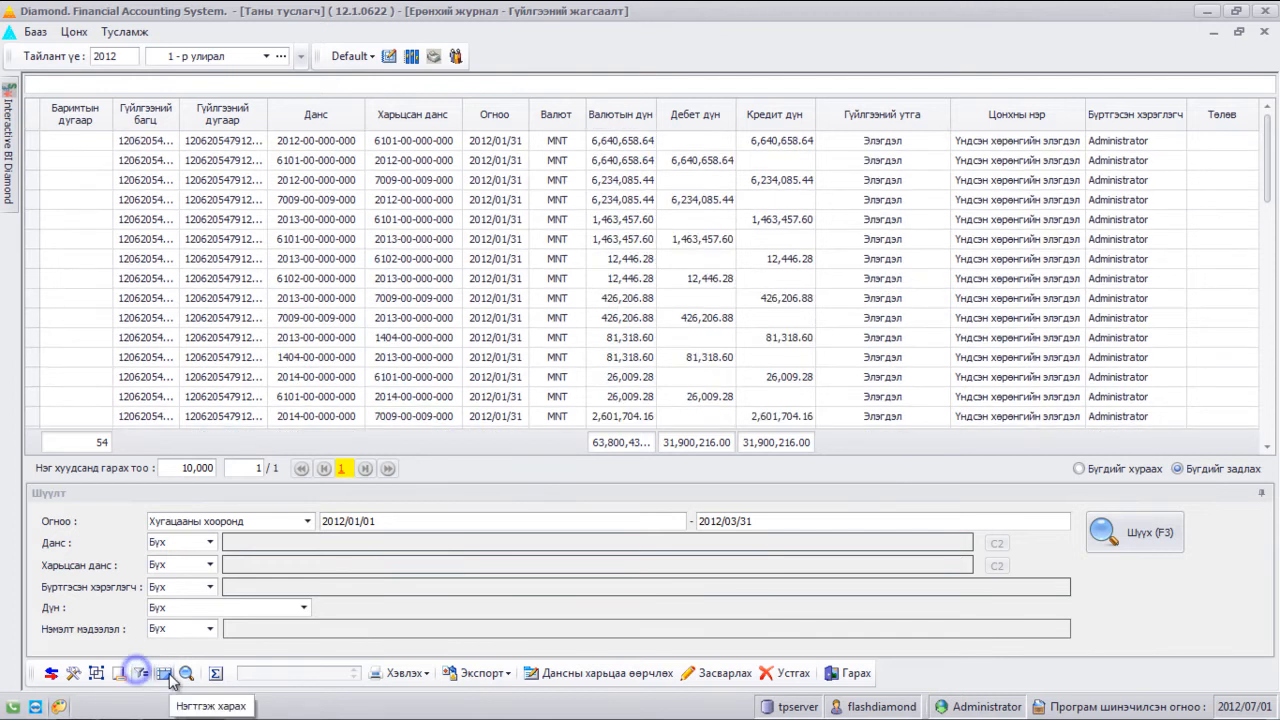
# - Examine the list with its equal cells merged (Нэгтгэж харах), and turn the merged view off
pyautogui.click(206, 337)
pyautogui.click(495, 311)
pyautogui.click(898, 316)
pyautogui.moveTo(1272, 200); pyautogui.dragTo(1262, 370)
pyautogui.click(1003, 360)
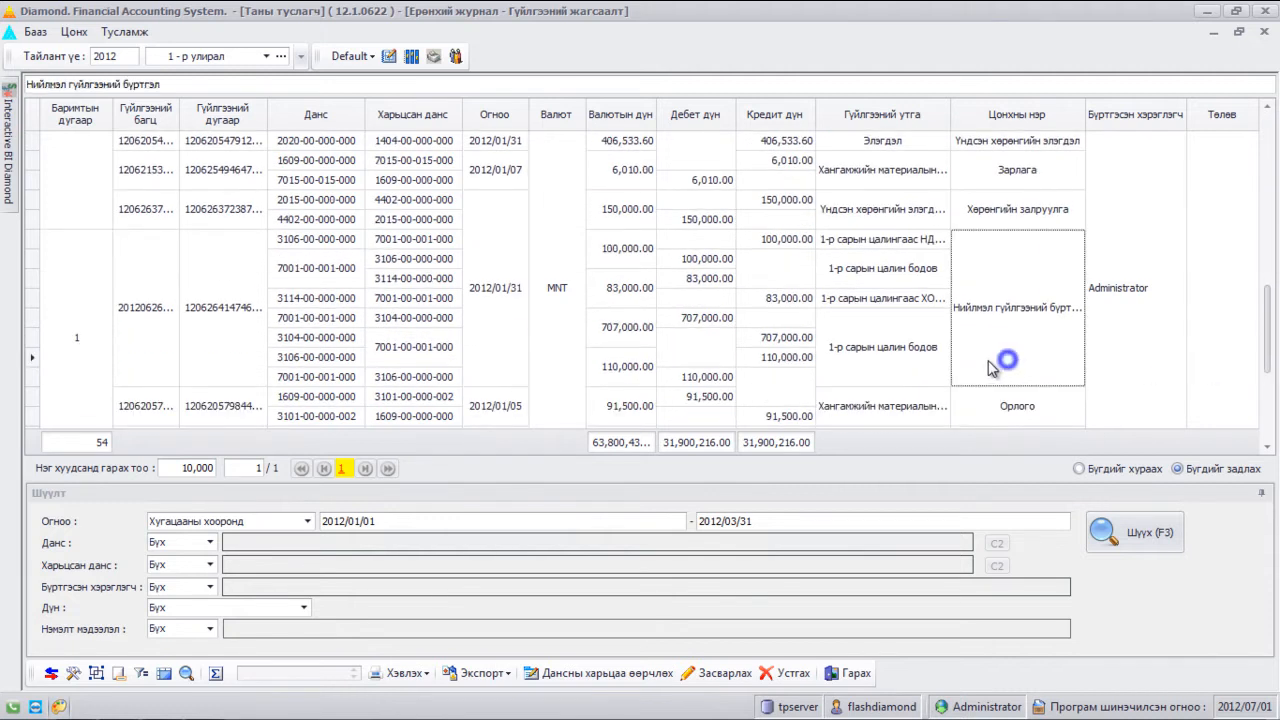
pyautogui.click(164, 675)
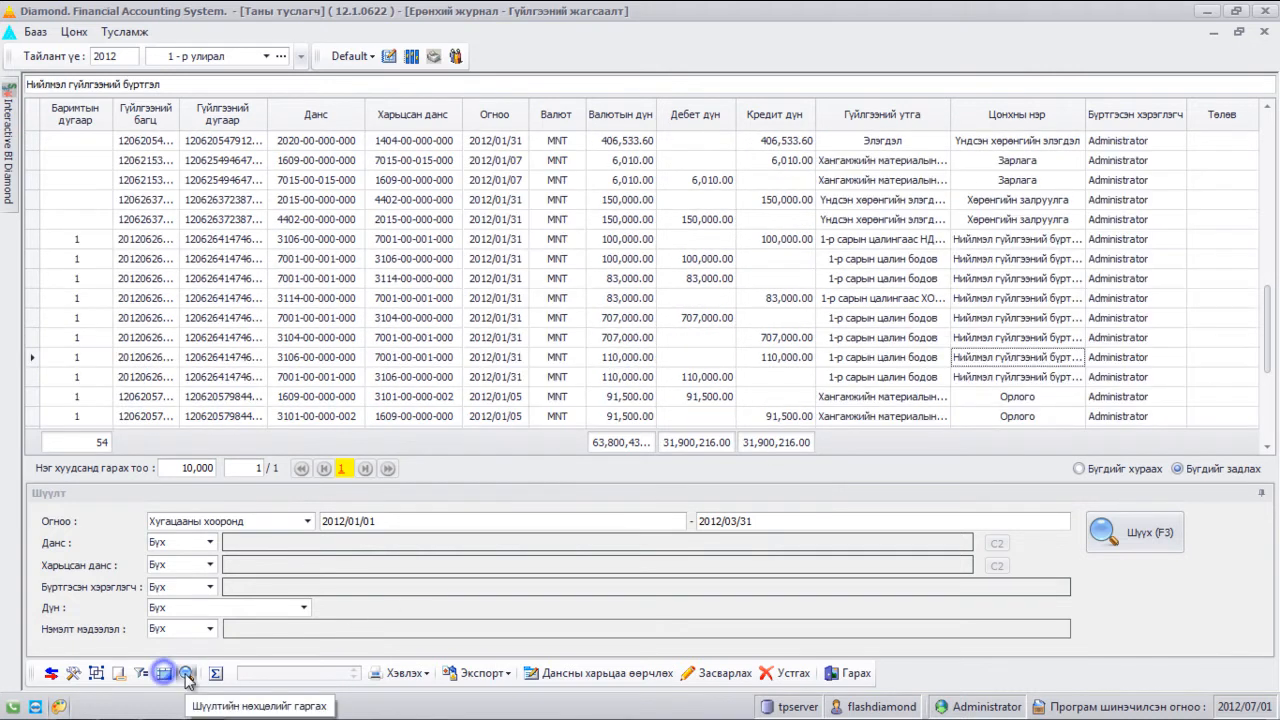
# - Auto-hide the Шүүлт filter panel to enlarge the transaction list, and return to the first records
pyautogui.click(1261, 492)
pyautogui.click(1206, 453)
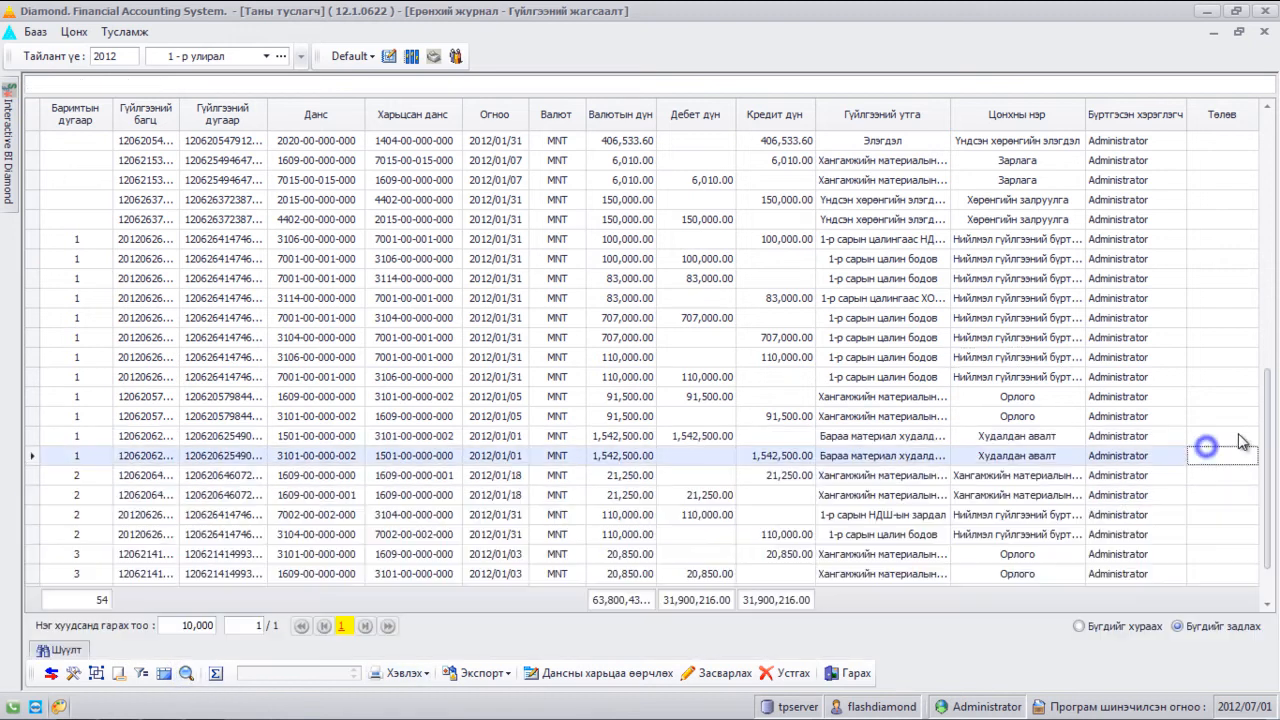
pyautogui.scroll(10, 1267, 455)
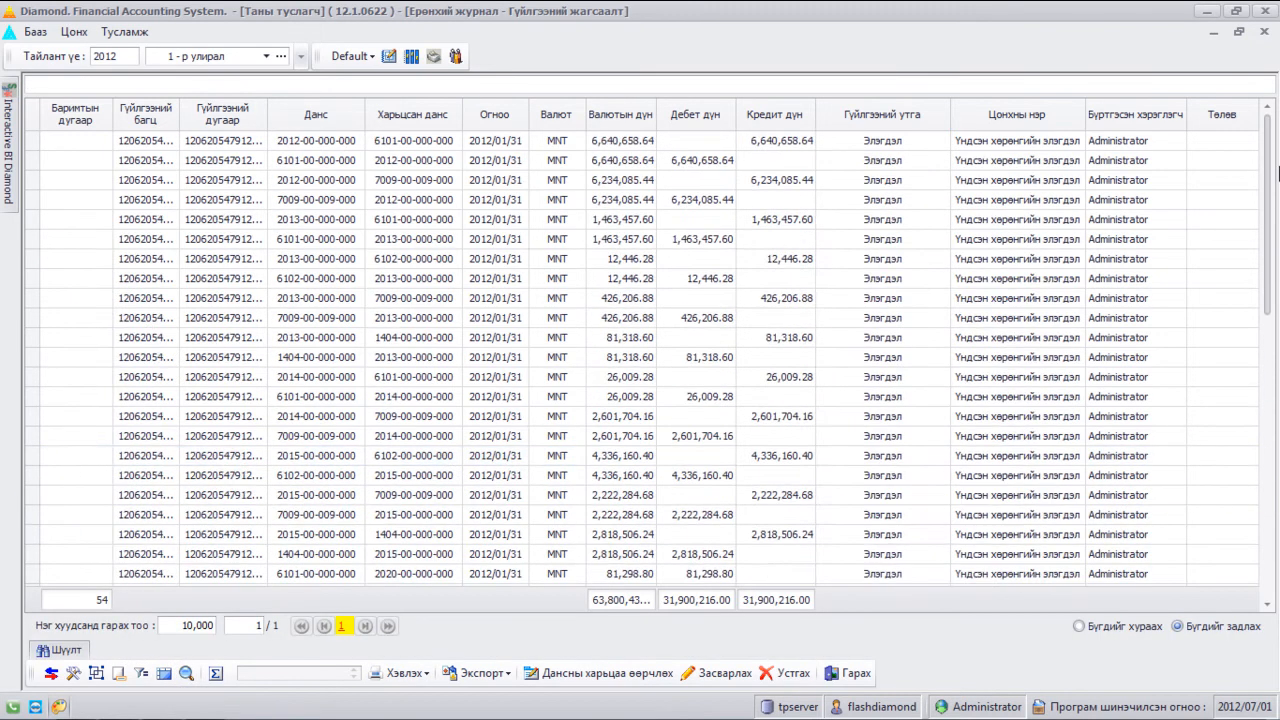
# - Bring back the Шүүлт filter panel and pin it open below the transaction list
pyautogui.click(61, 652)
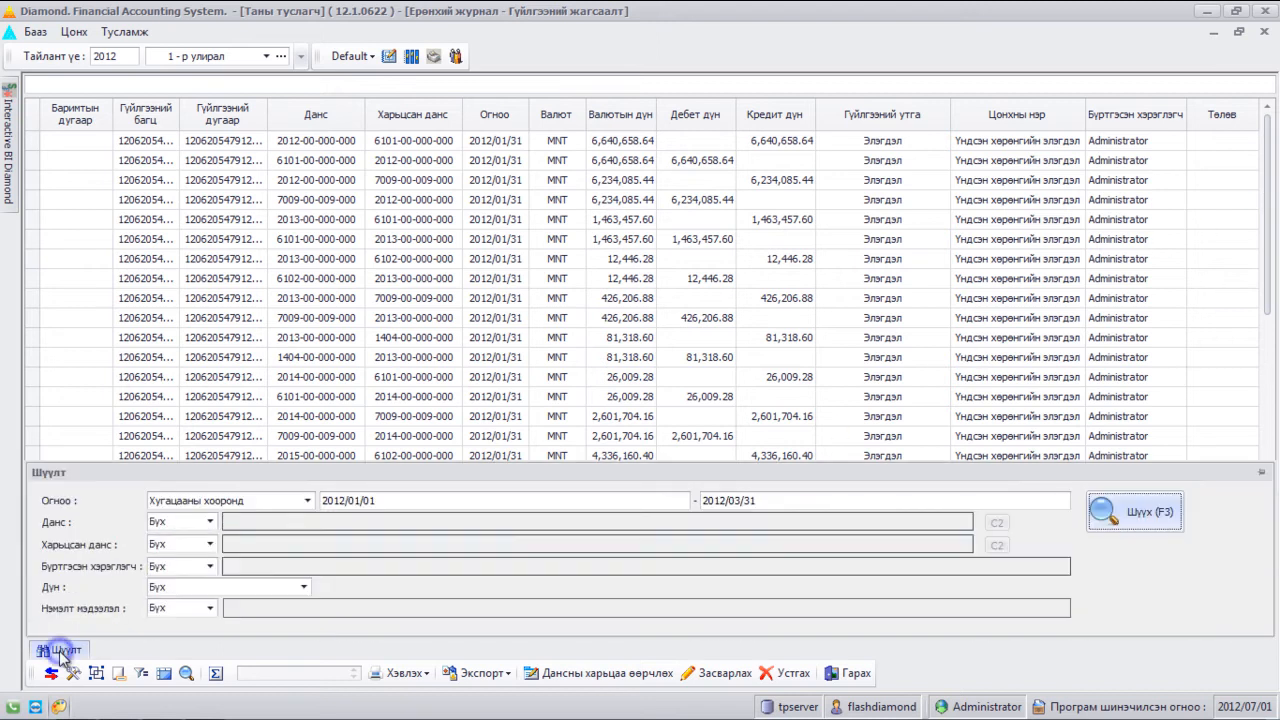
pyautogui.click(1261, 472)
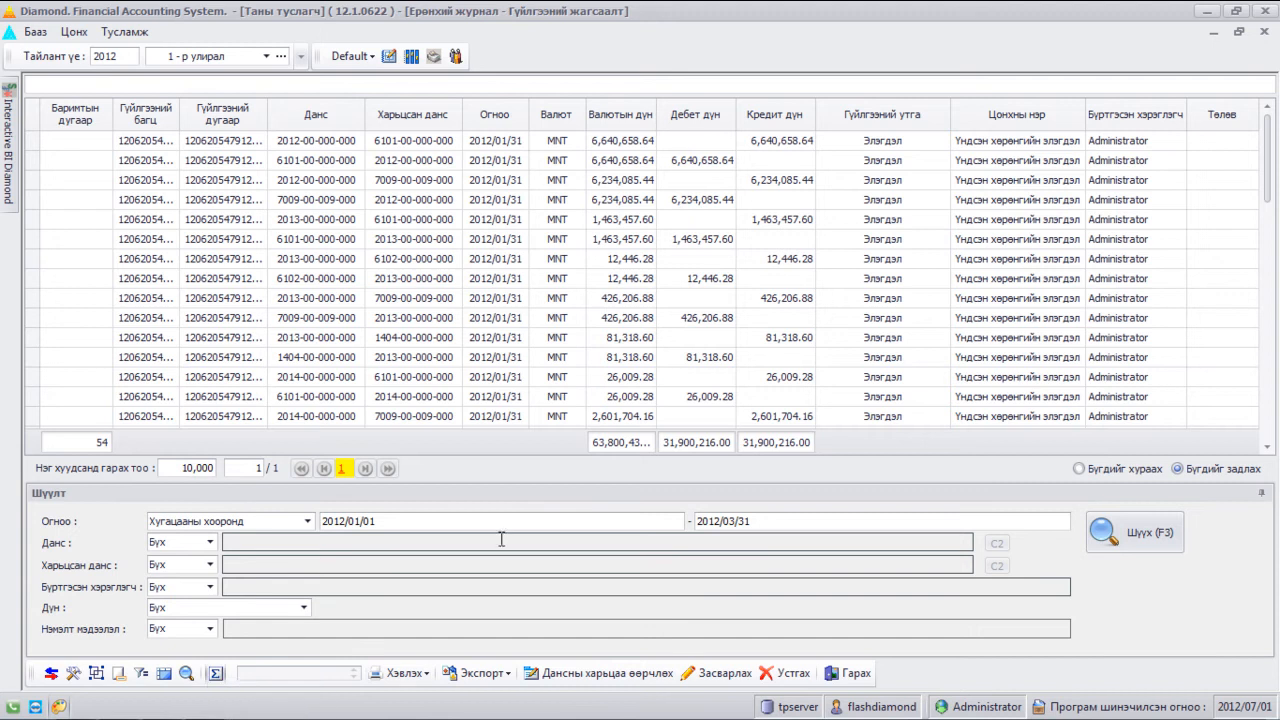
# - Sum the Дебет дүн amounts of the rows 6,640,658.64, 1,463,457.60 and 81,318.60
pyautogui.click(704, 244)
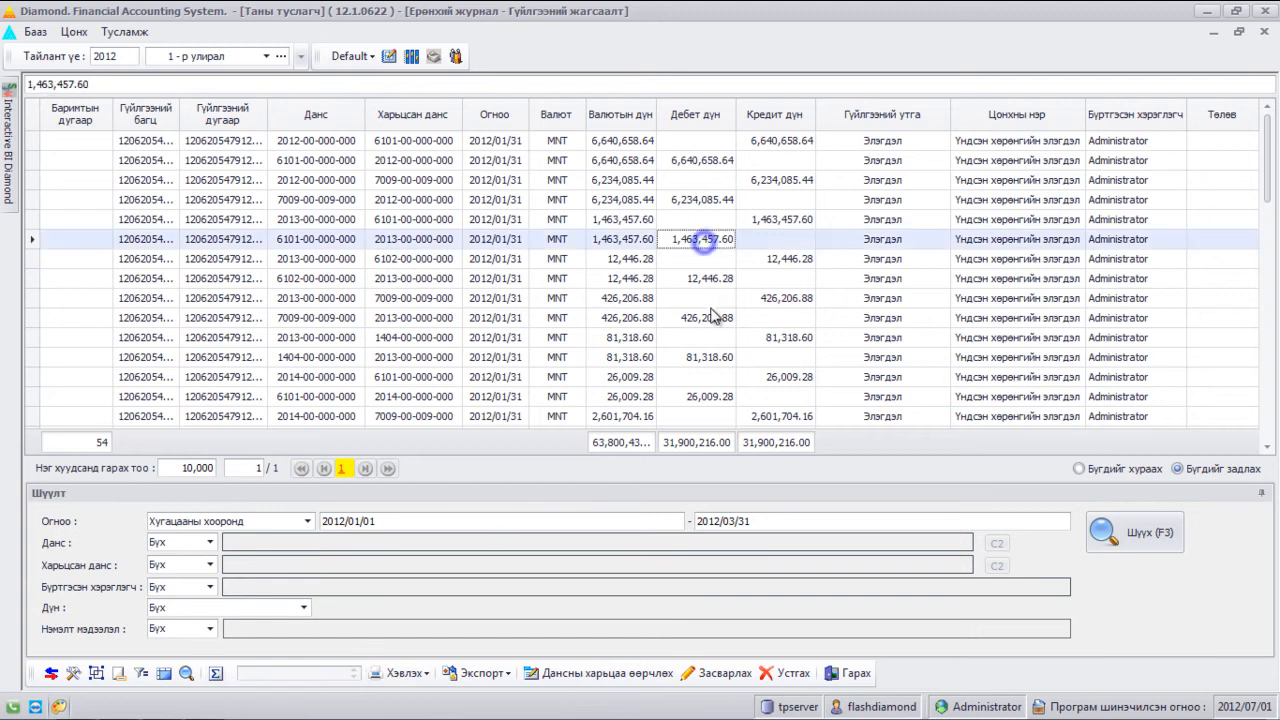
pyautogui.keyDown('ctrl'); pyautogui.click(707, 357); pyautogui.keyUp('ctrl')
pyautogui.keyDown('ctrl'); pyautogui.click(698, 160); pyautogui.keyUp('ctrl')
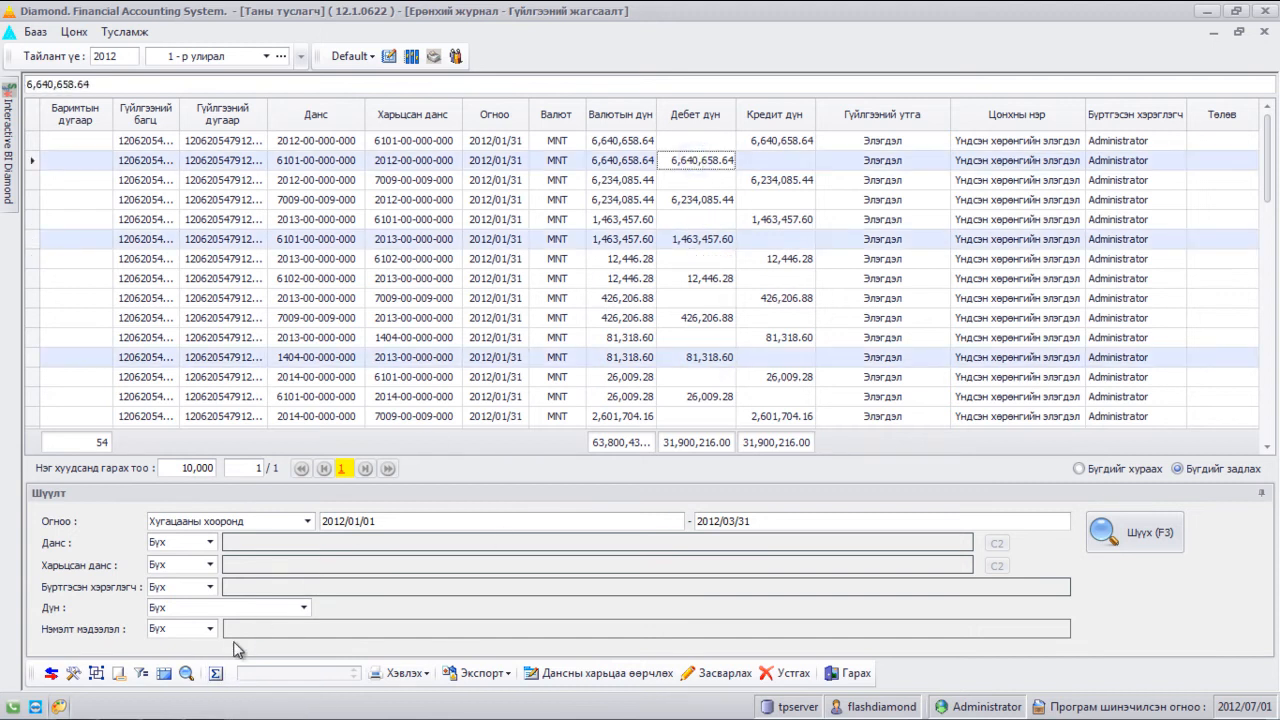
pyautogui.click(218, 676)
pyautogui.click(550, 378)
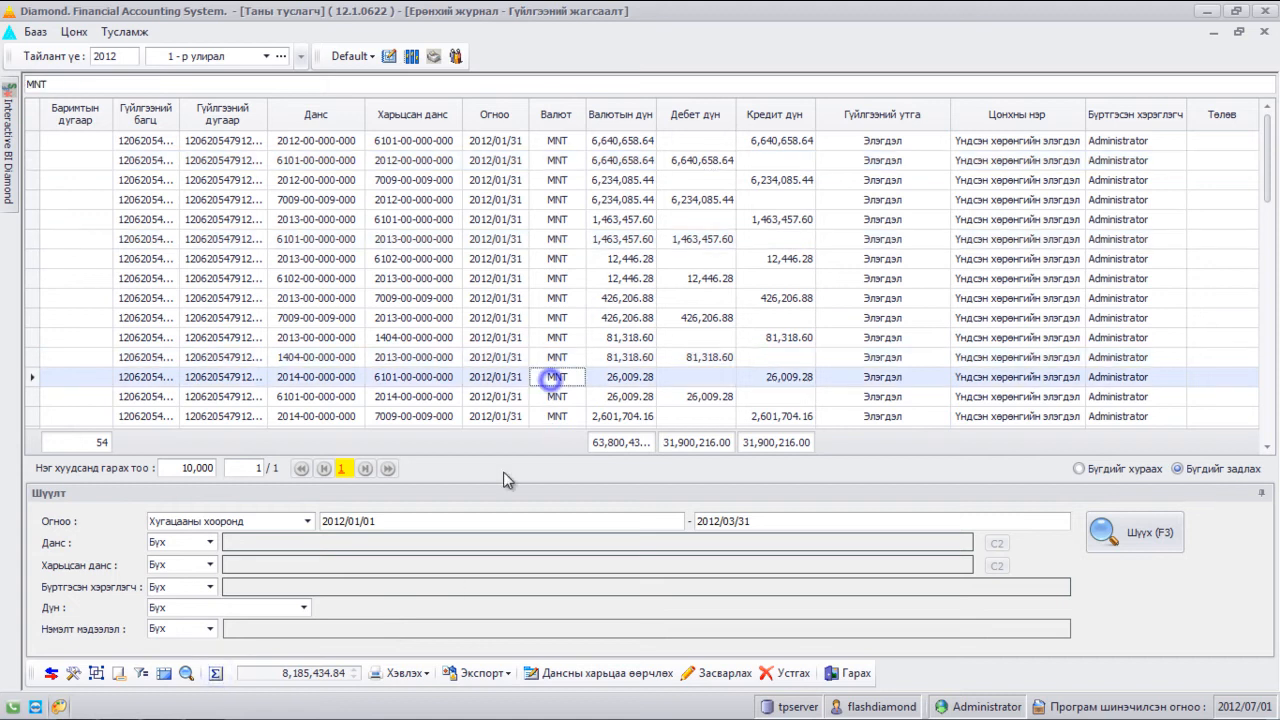
pyautogui.click(424, 676)
pyautogui.click(418, 611)
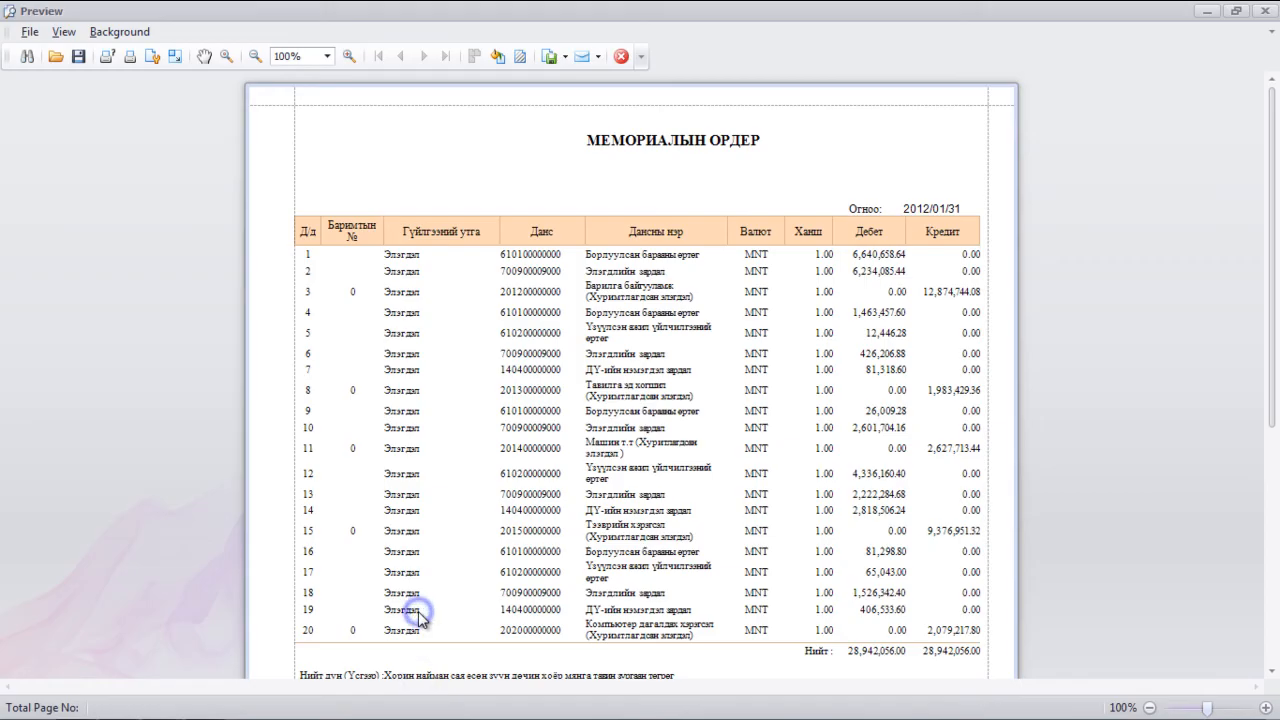
pyautogui.moveTo(1273, 343); pyautogui.dragTo(1274, 284)
pyautogui.click(621, 56)
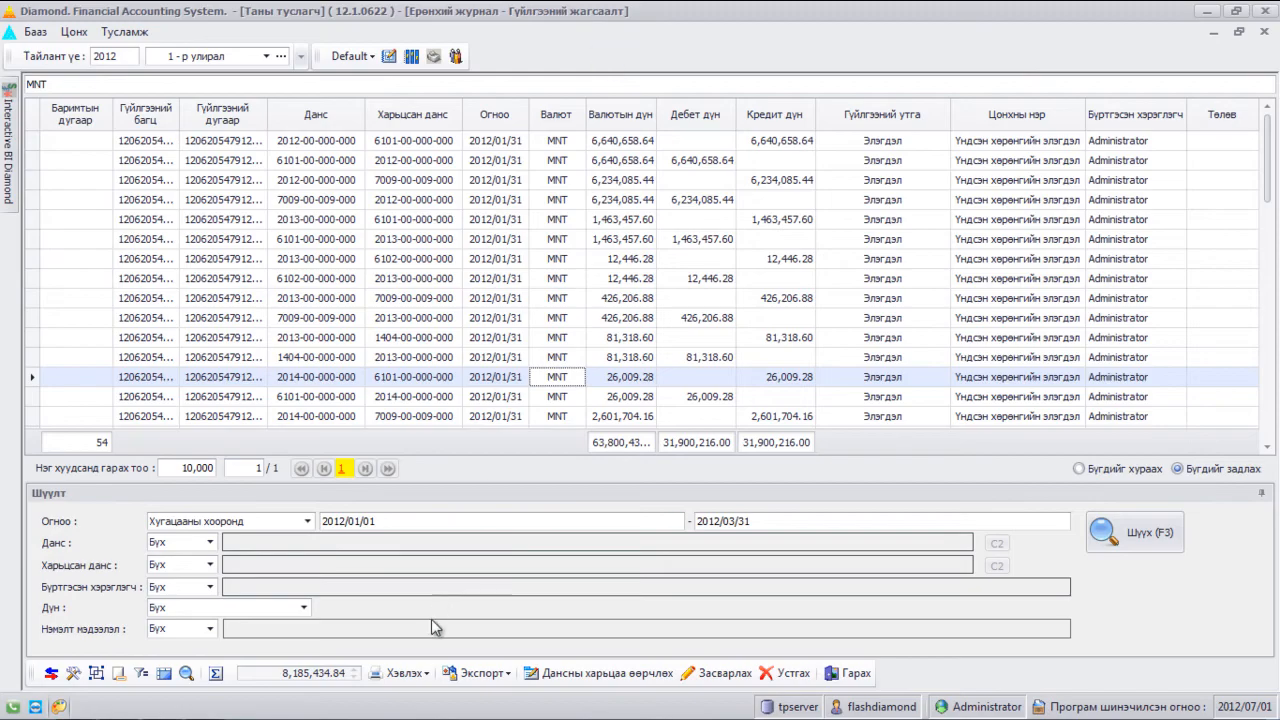
# - Preview the Ерөнхий журналын жагсаалт report and the direct printout of the transaction list, closing each preview
pyautogui.click(427, 678)
pyautogui.click(415, 630)
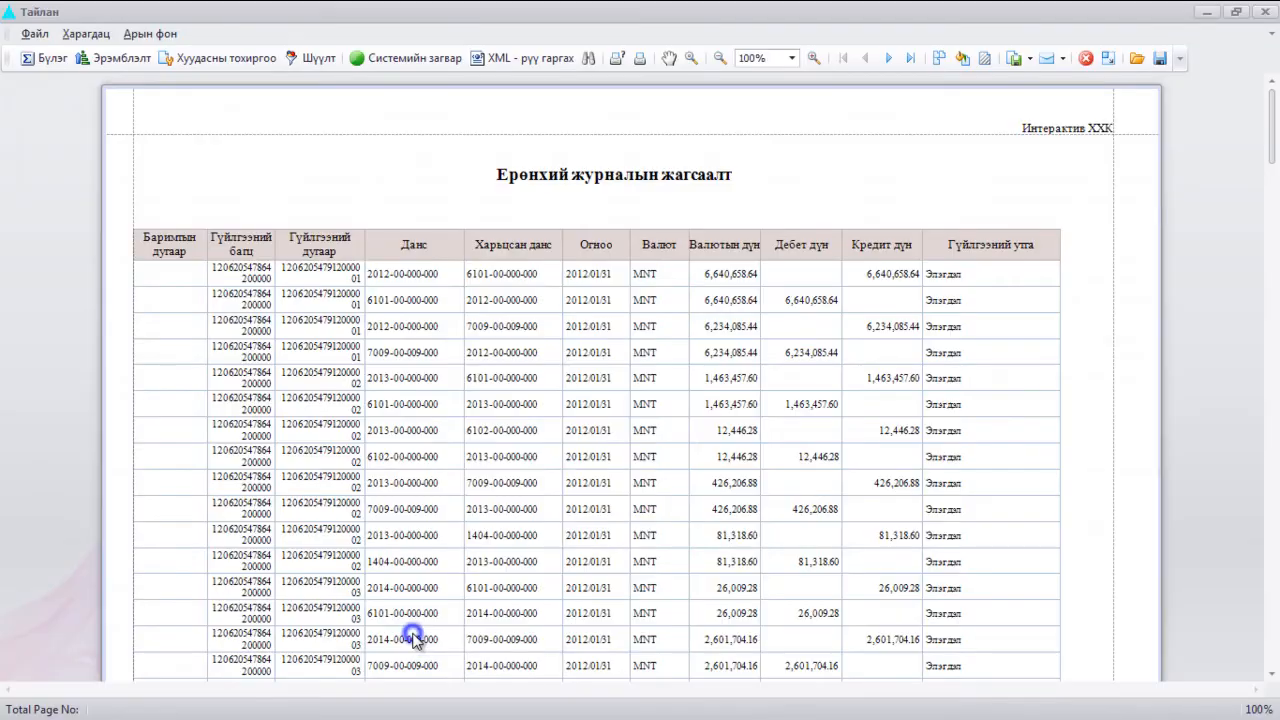
pyautogui.click(1085, 60)
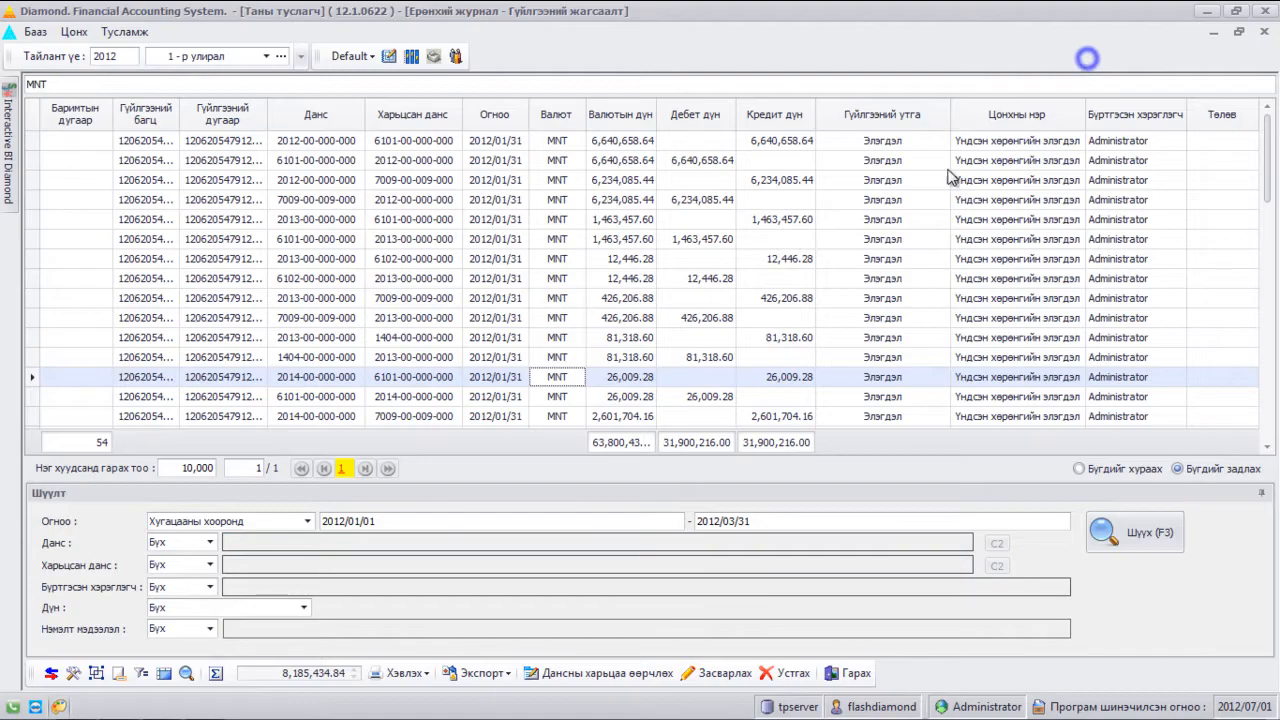
pyautogui.click(428, 674)
pyautogui.click(418, 655)
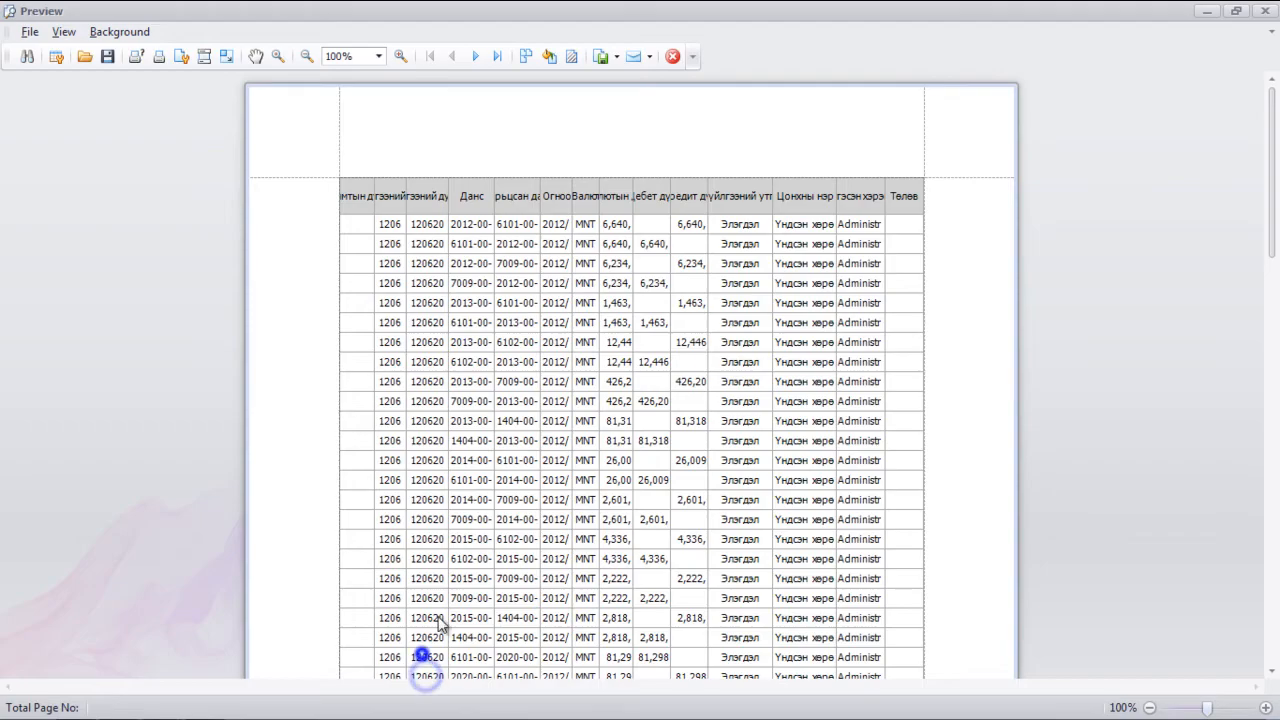
pyautogui.click(675, 60)
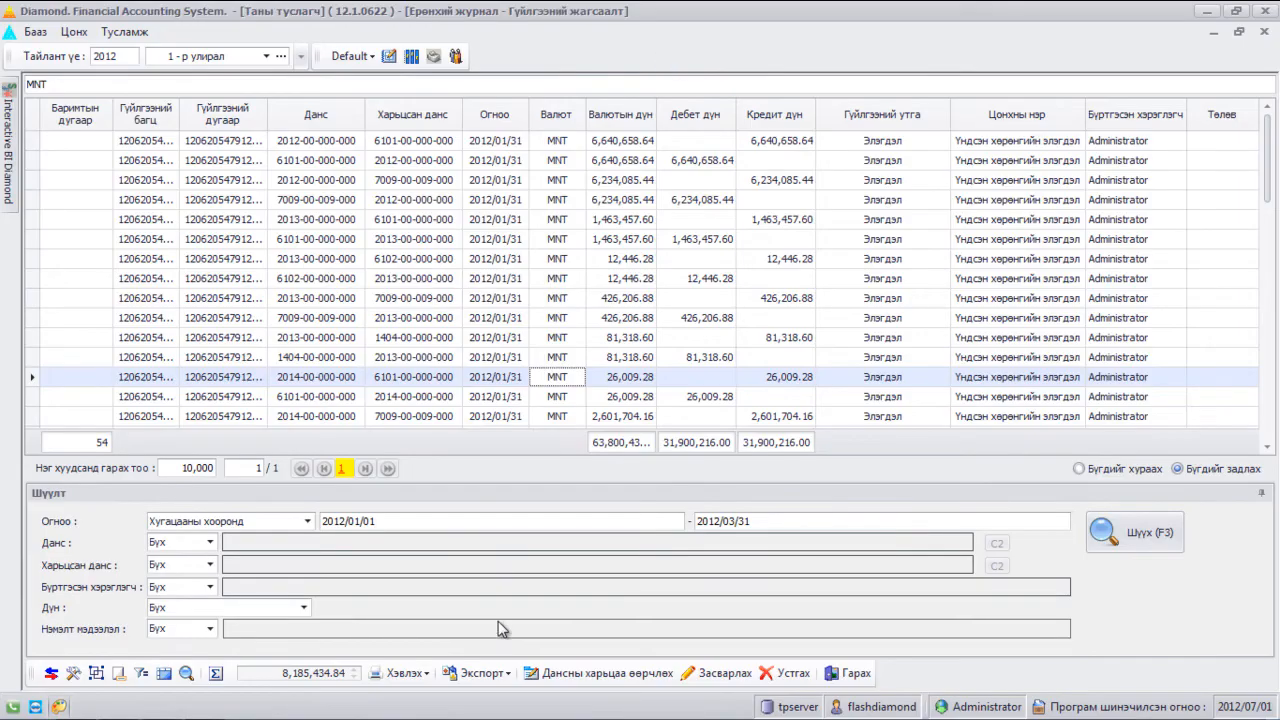
# - Show the available export formats for the transaction list, and leave without exporting
pyautogui.click(497, 678)
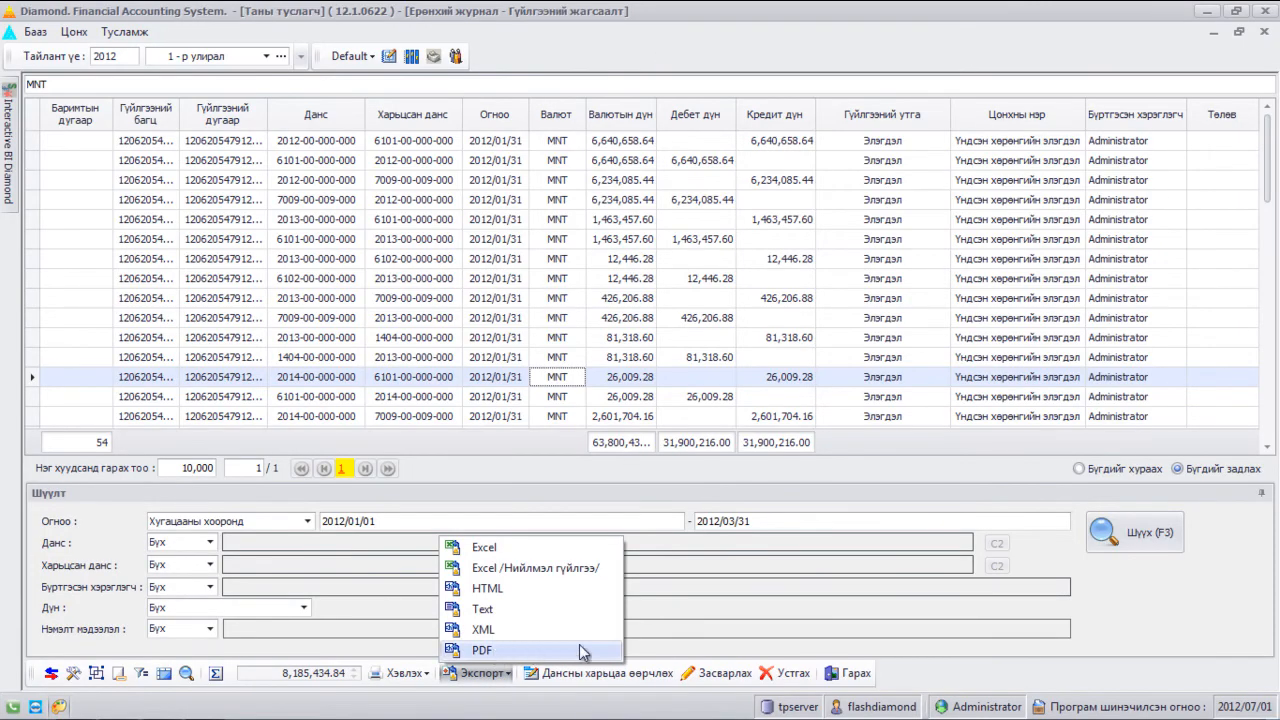
pyautogui.click(697, 632)
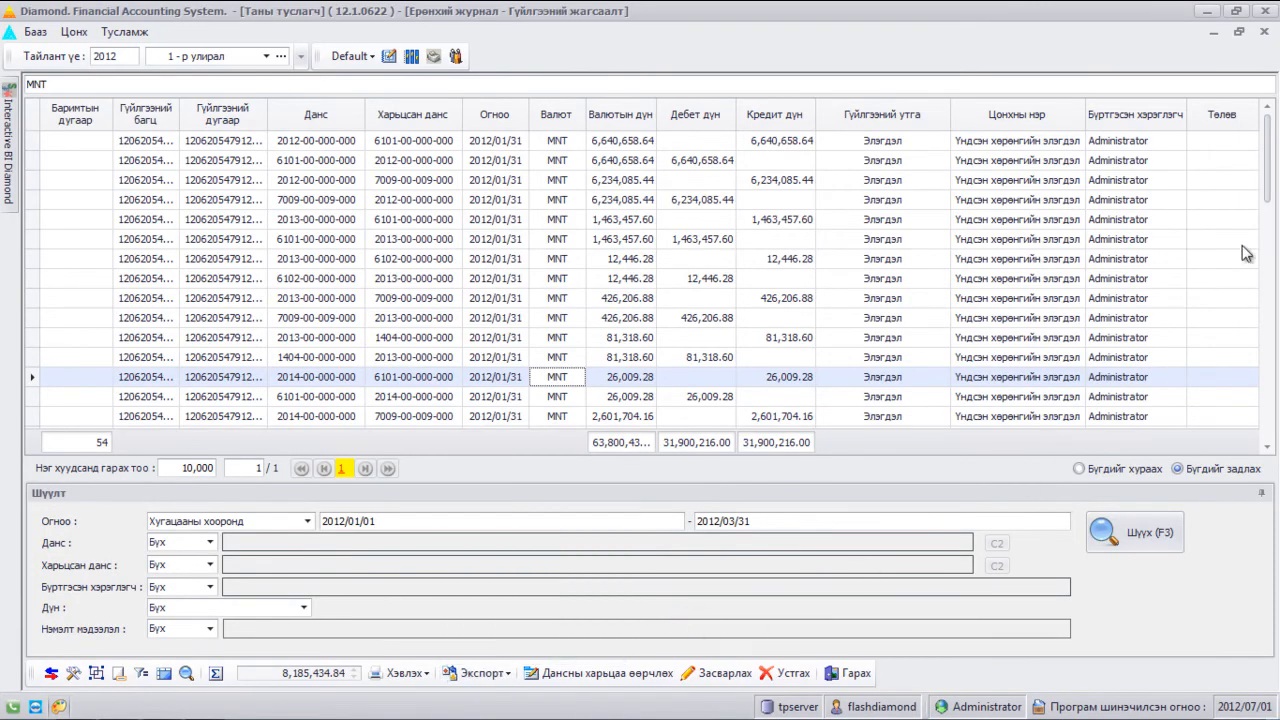
# - Open the account correspondence settings of the 83,000.00 Нийлмэл гүйлгээний бүртгэл entry and search its account pairs for 700
pyautogui.moveTo(1273, 190); pyautogui.dragTo(1268, 350)
pyautogui.click(996, 320)
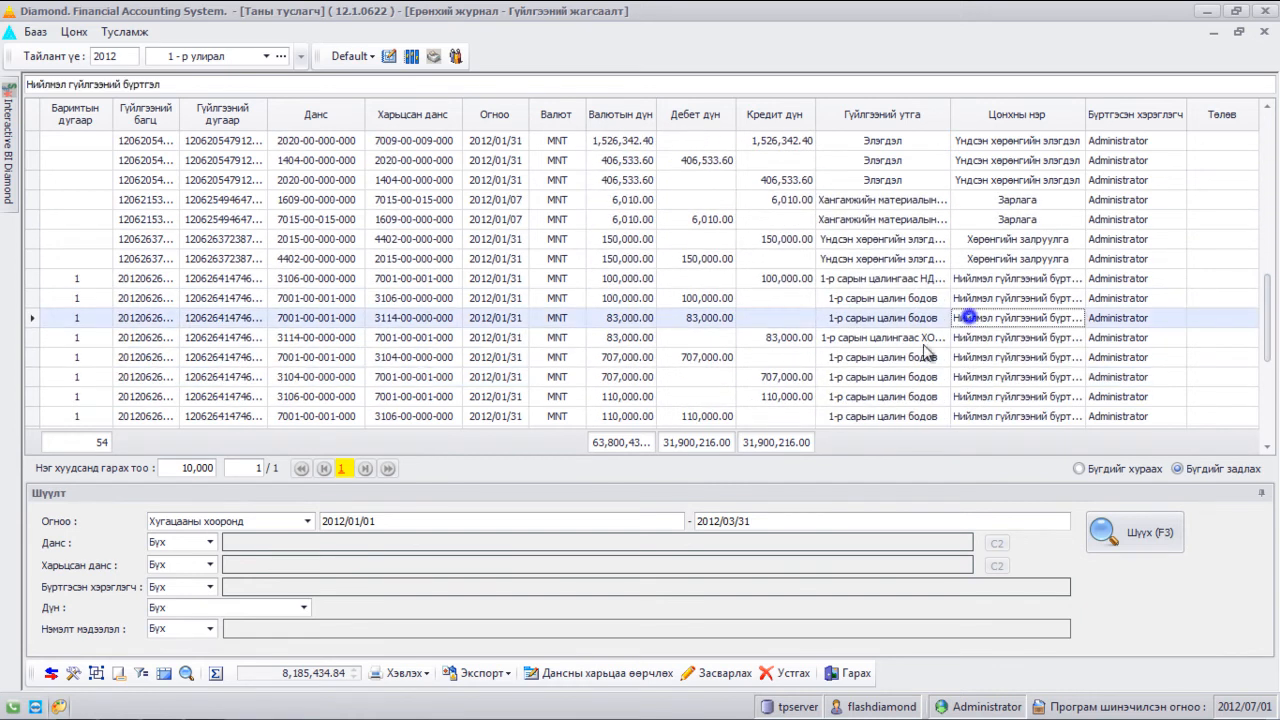
pyautogui.click(605, 673)
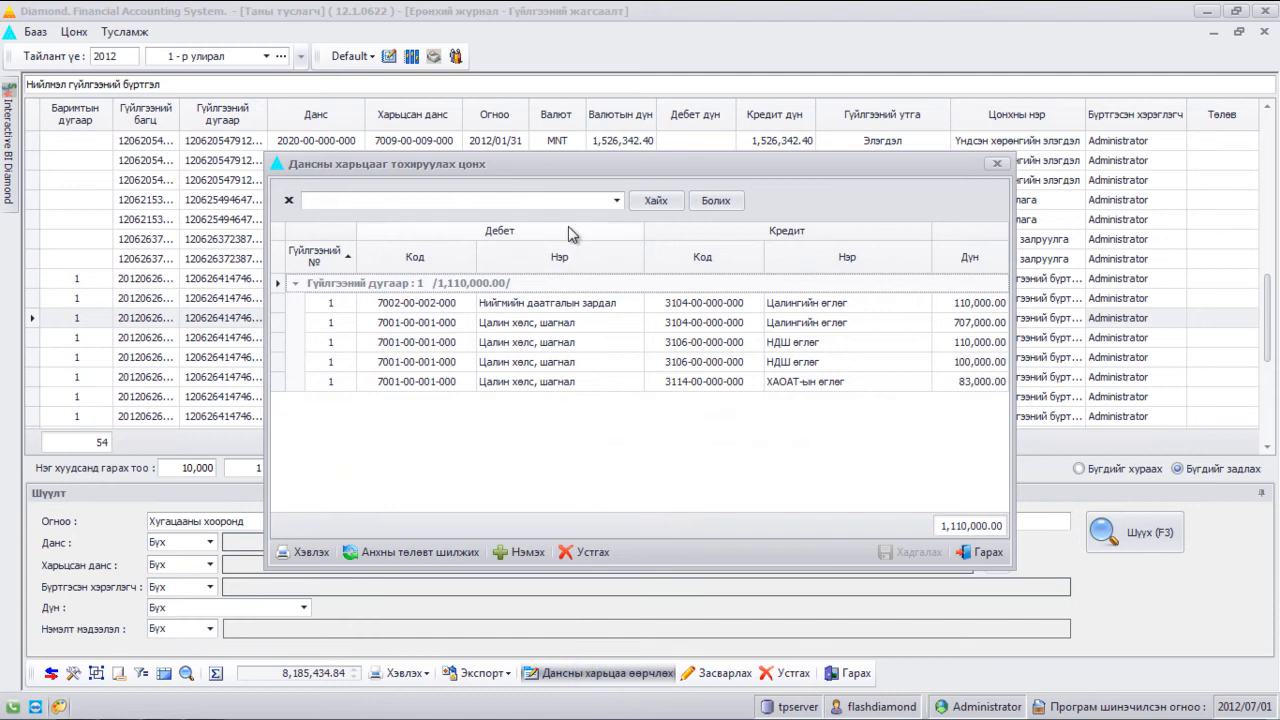
pyautogui.click(562, 203)
pyautogui.write('700')
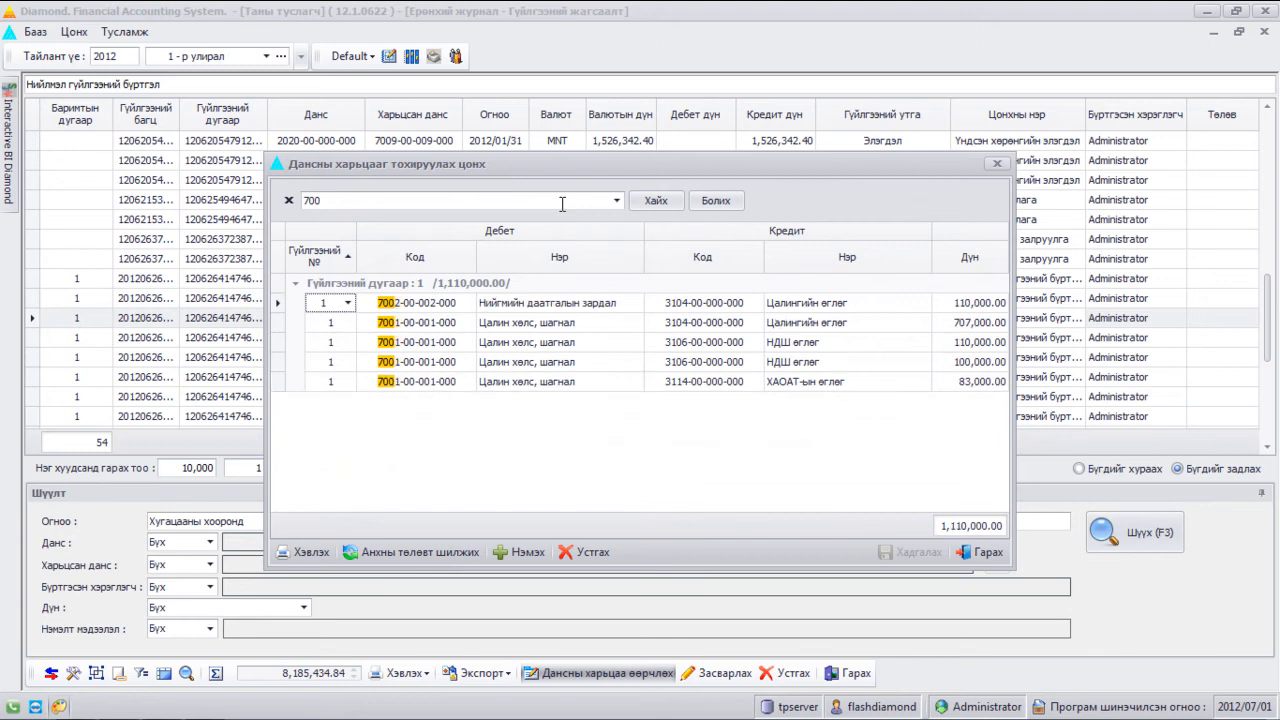
pyautogui.click(507, 325)
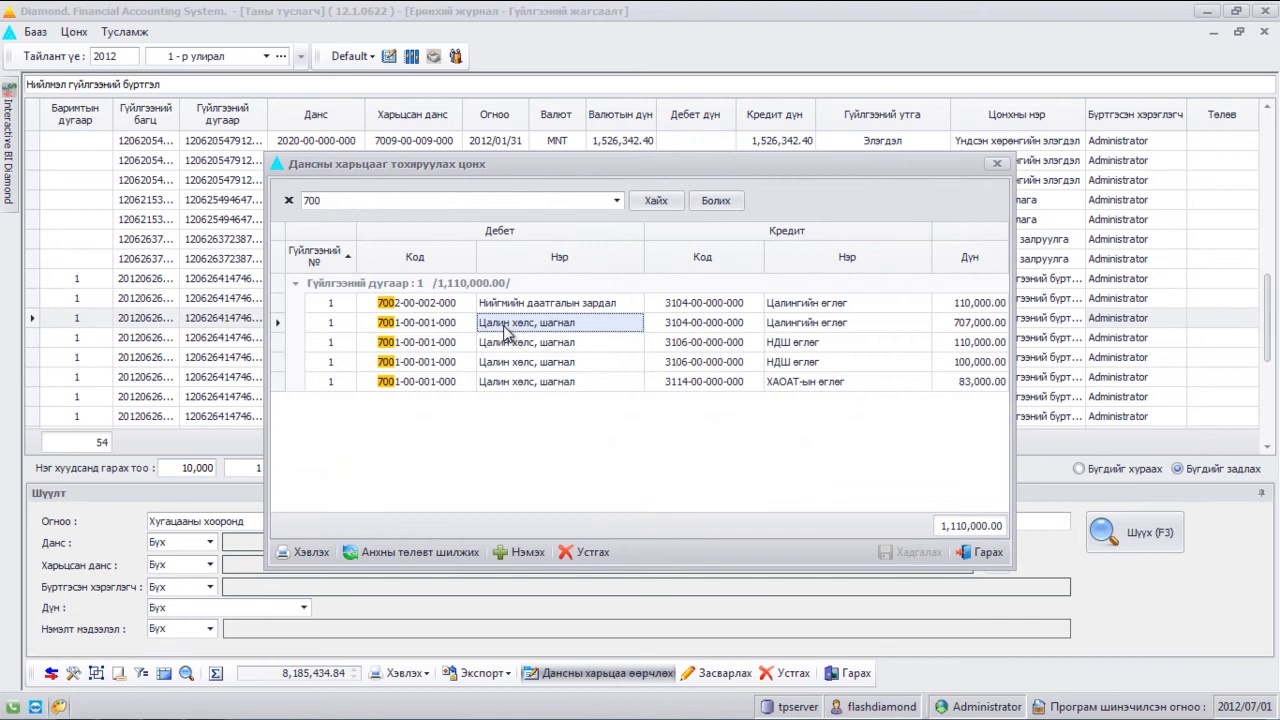
pyautogui.click(710, 342)
pyautogui.click(753, 342)
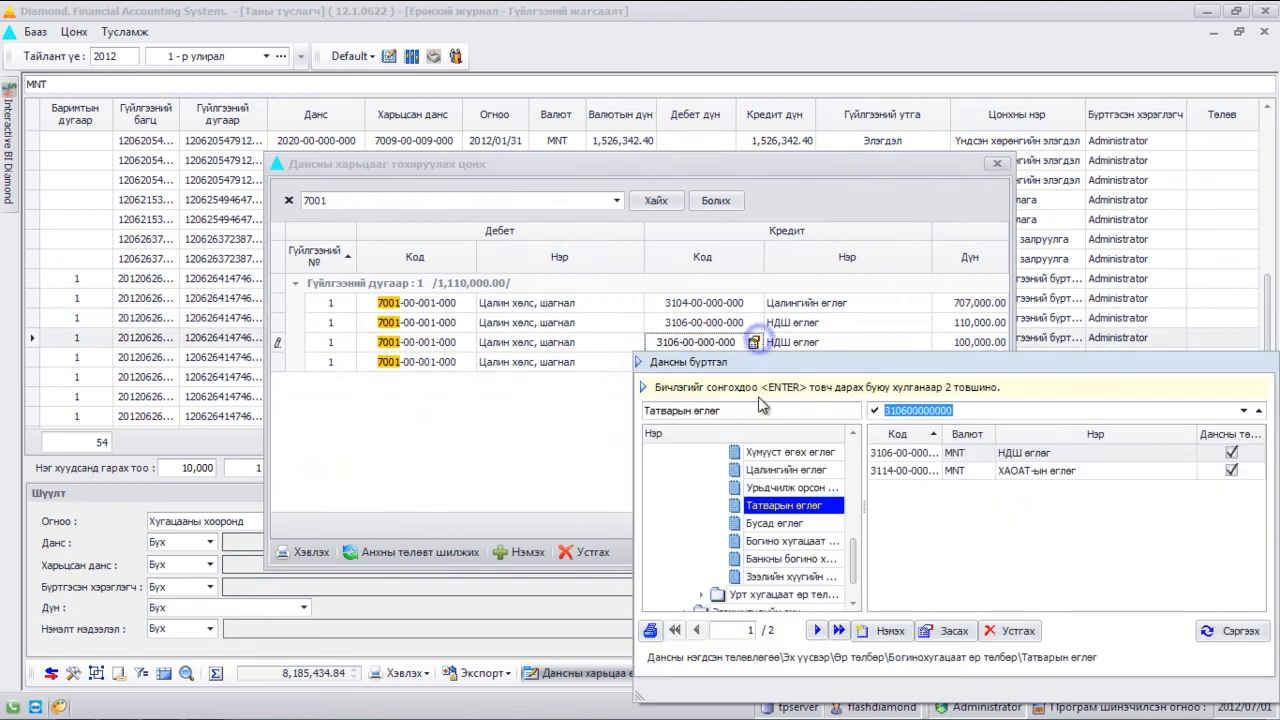
pyautogui.click(820, 472)
pyautogui.doubleClick(943, 453)
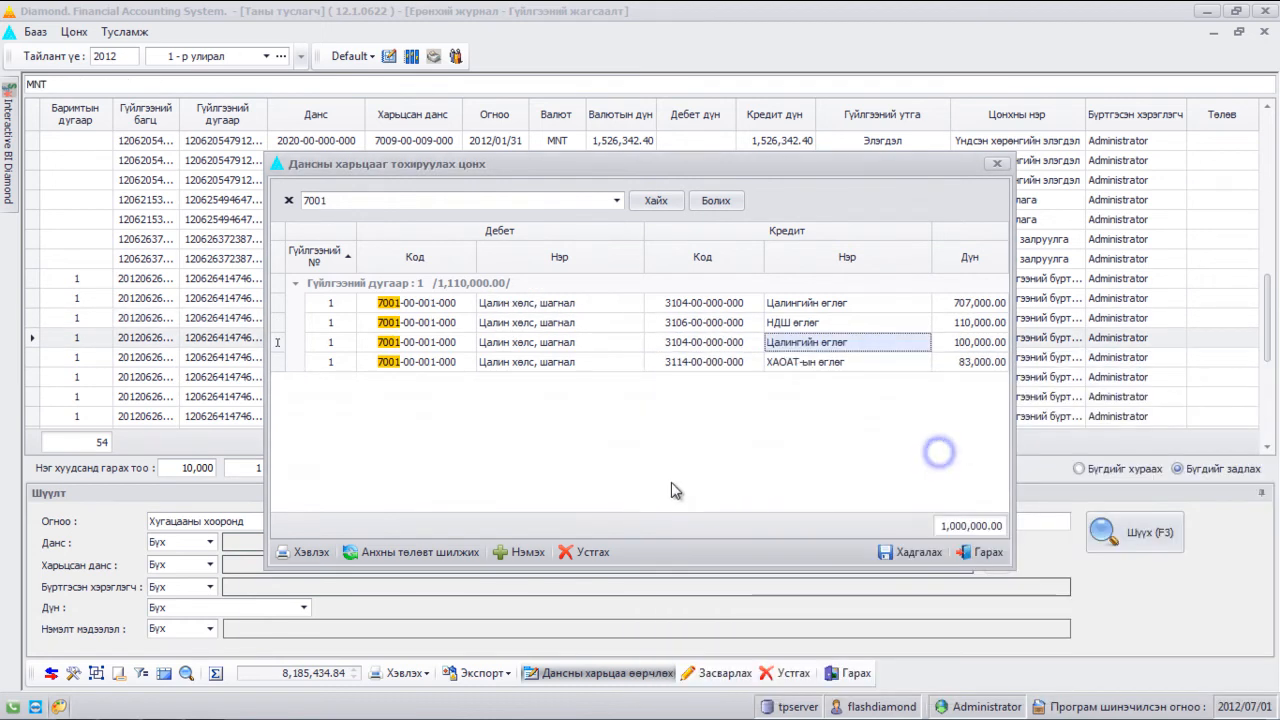
pyautogui.click(310, 551)
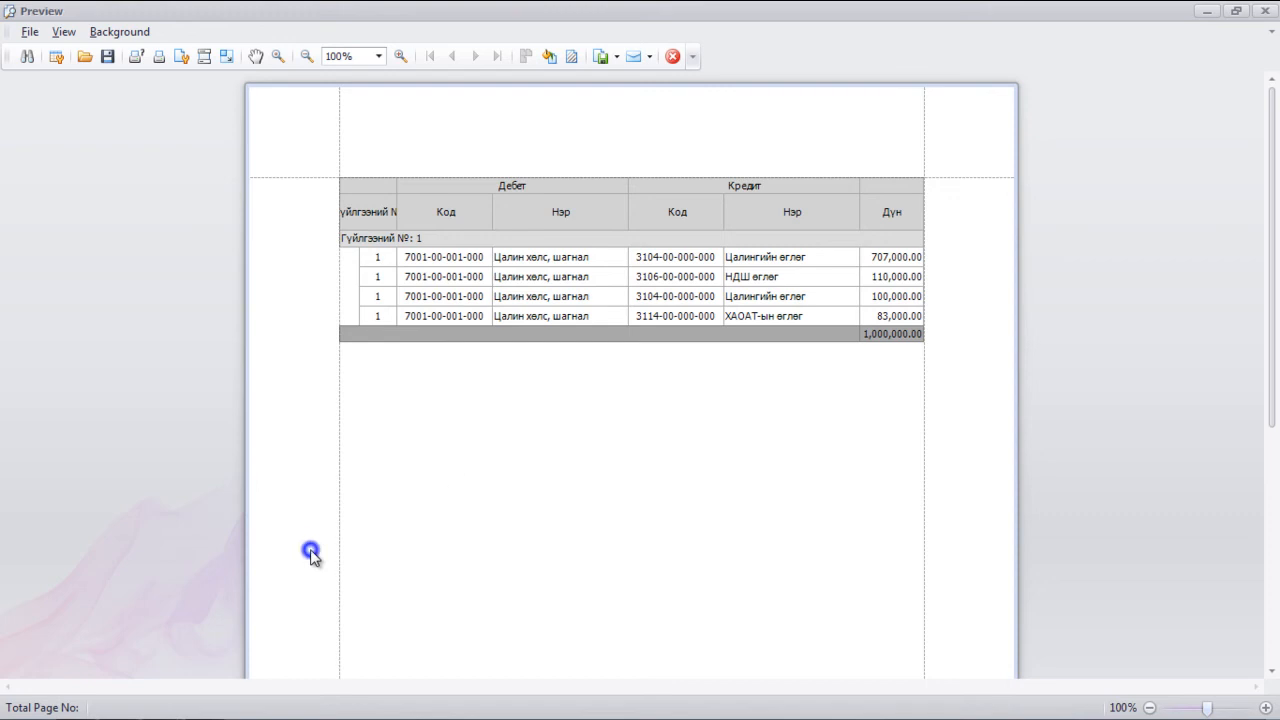
pyautogui.click(673, 57)
# - Restore the account pairs to their original state and close the correspondence settings
pyautogui.click(397, 555)
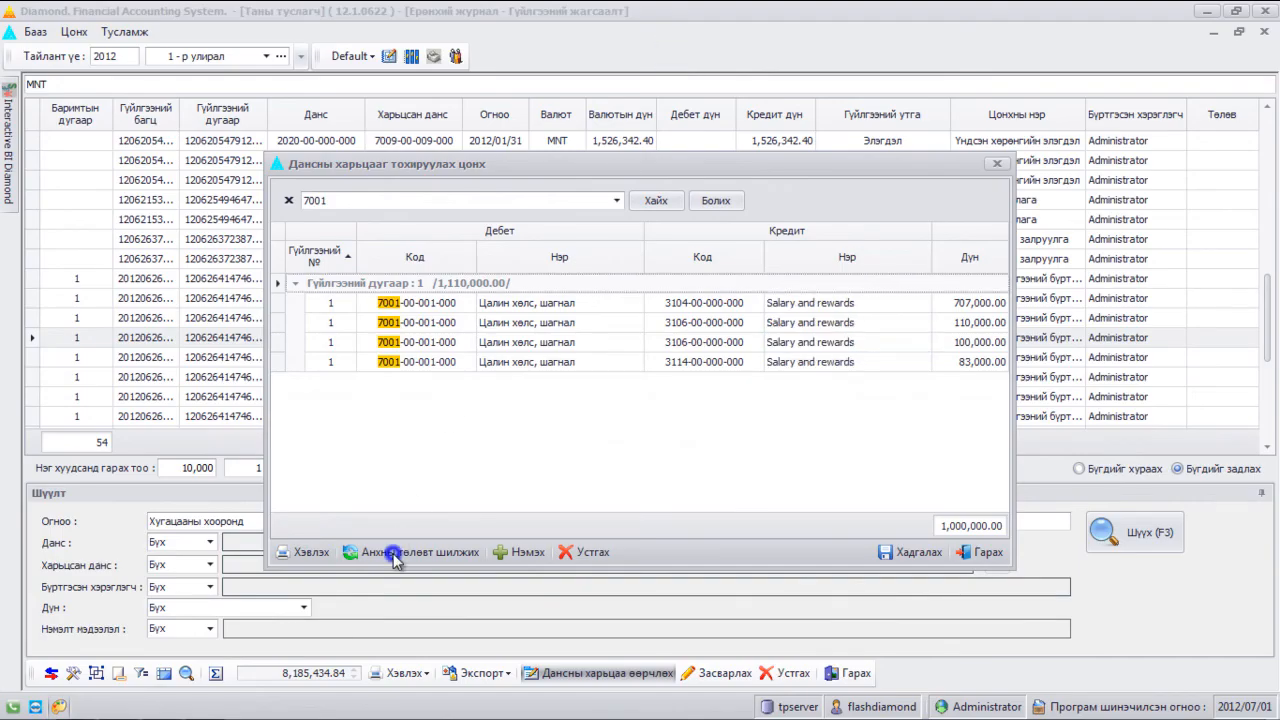
pyautogui.click(976, 555)
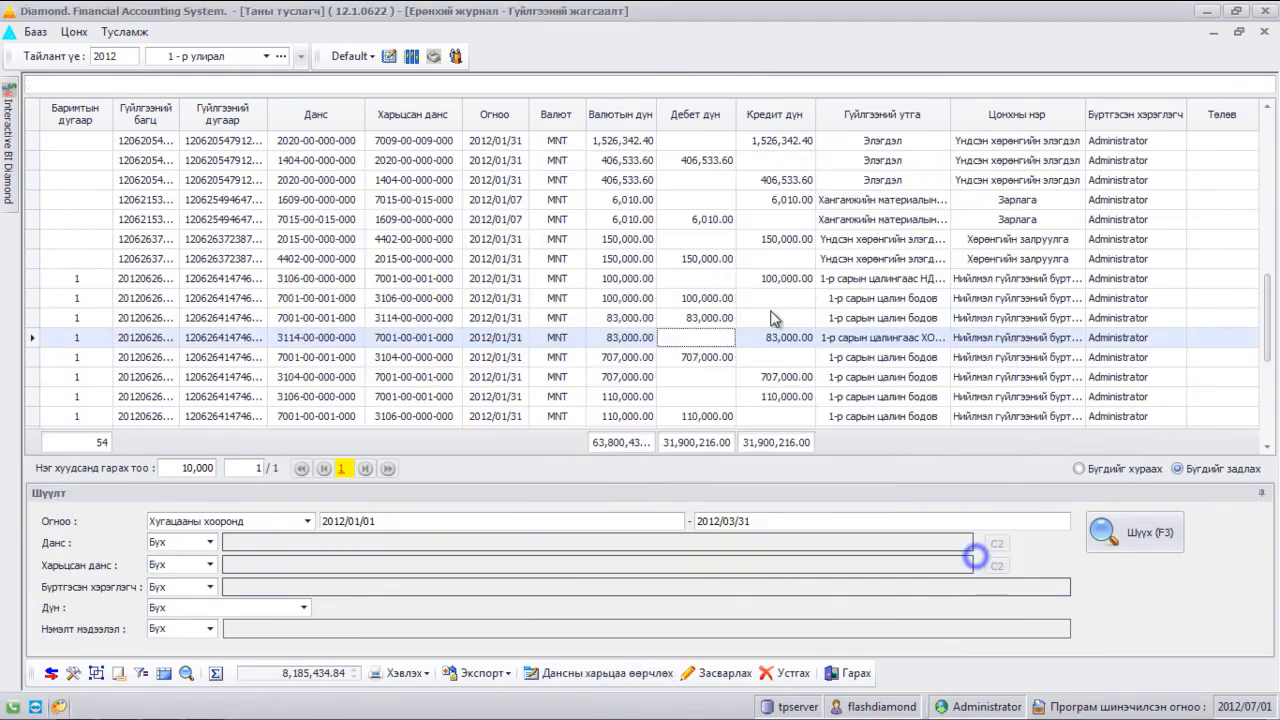
# - Open the 6,010.00 Зарлага document for editing and show its Гүйлгээний мэдээлэл entries
pyautogui.click(686, 200)
pyautogui.click(741, 676)
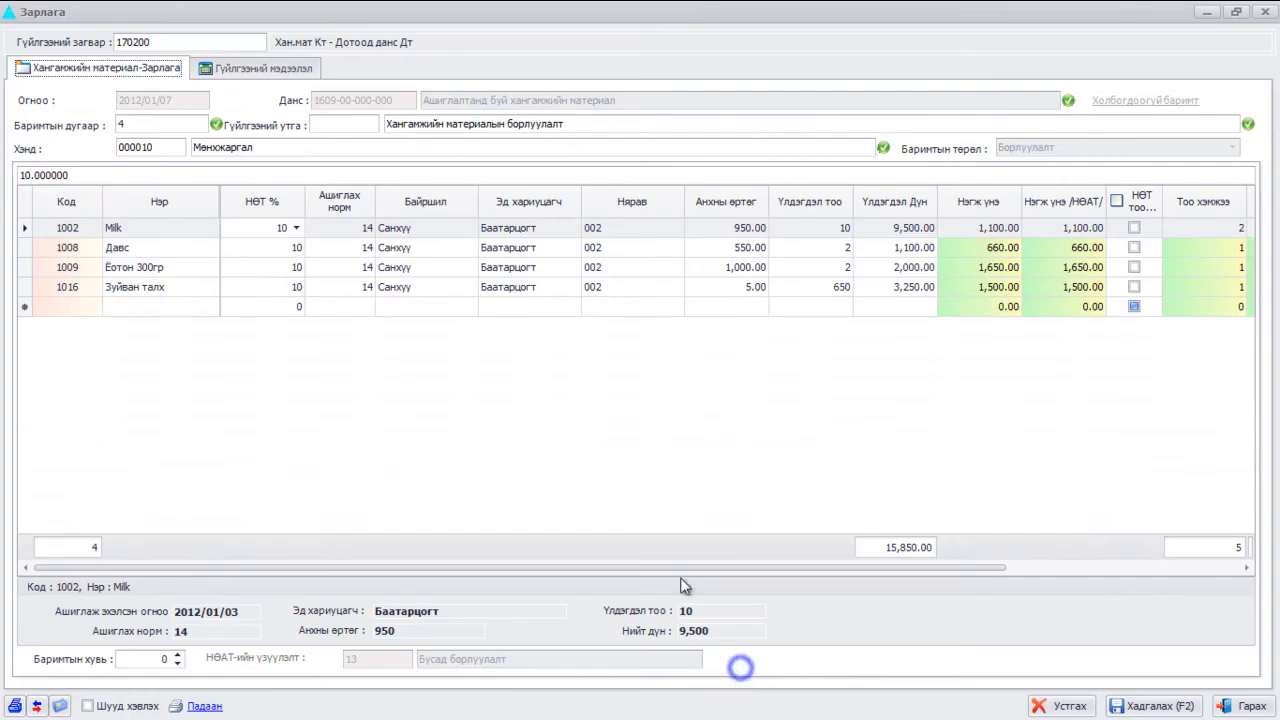
pyautogui.click(287, 70)
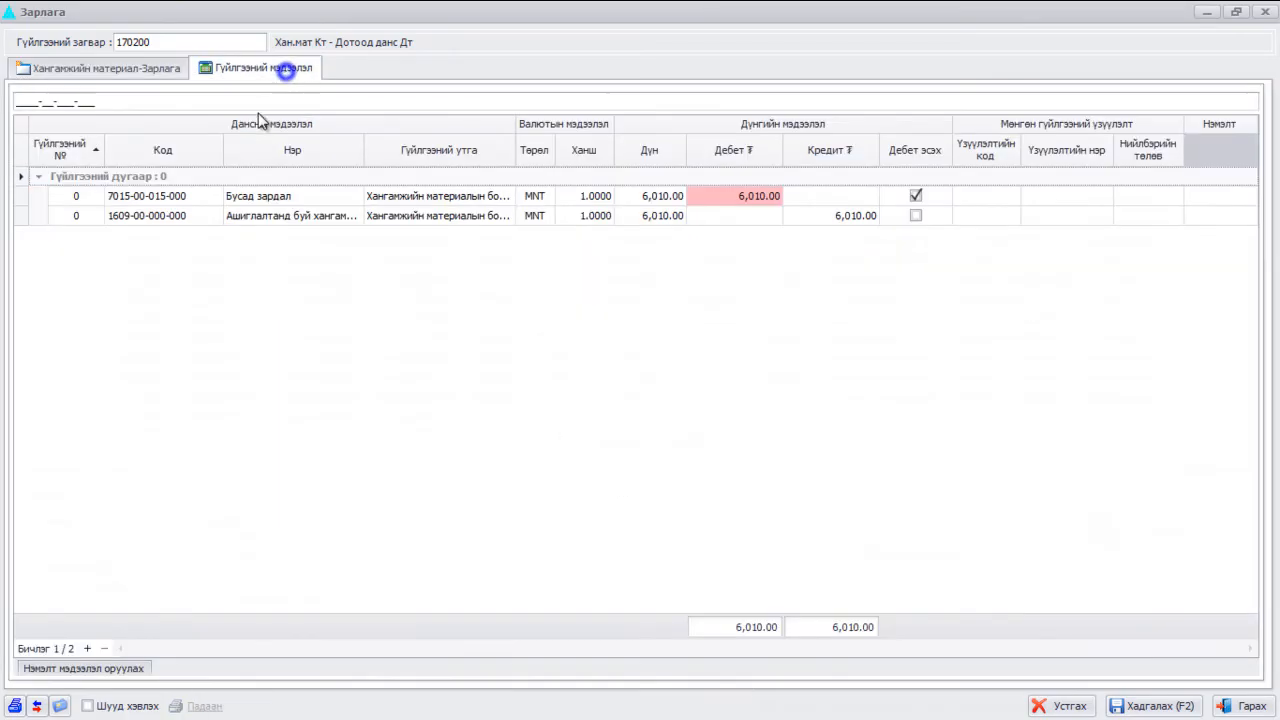
pyautogui.click(212, 196)
pyautogui.moveTo(326, 498); pyautogui.dragTo(328, 454)
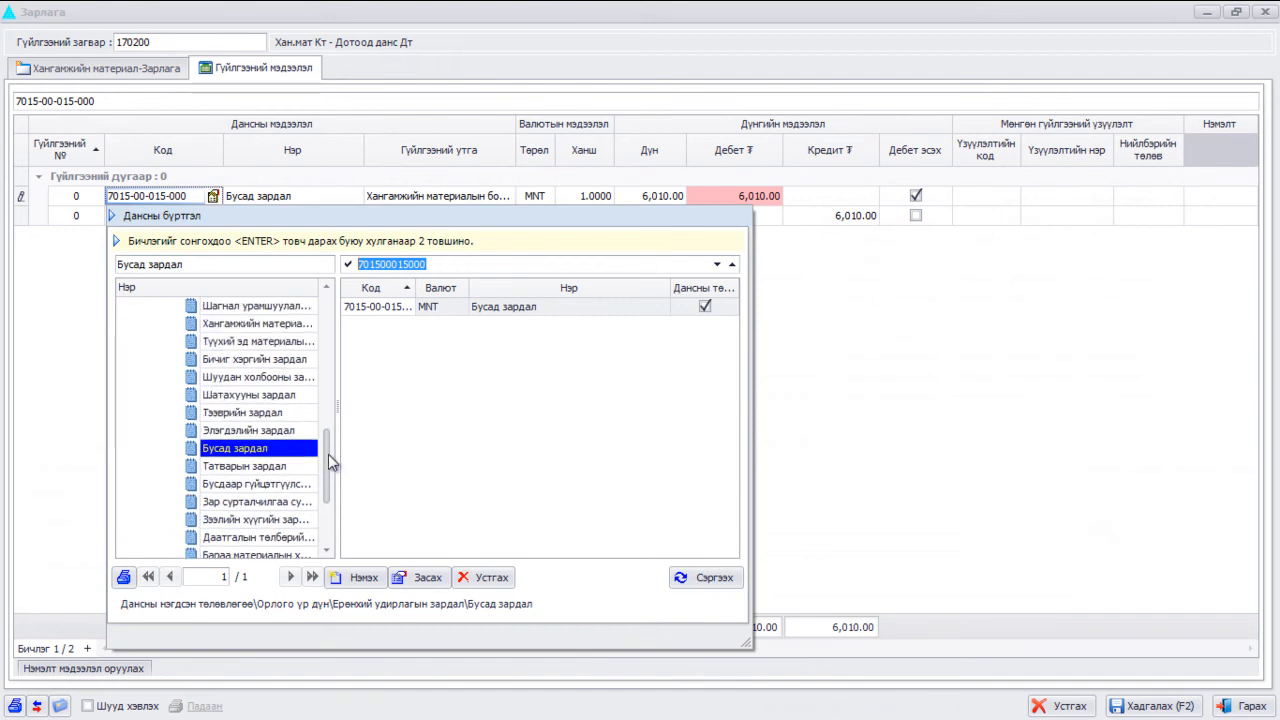
pyautogui.click(265, 326)
pyautogui.doubleClick(455, 307)
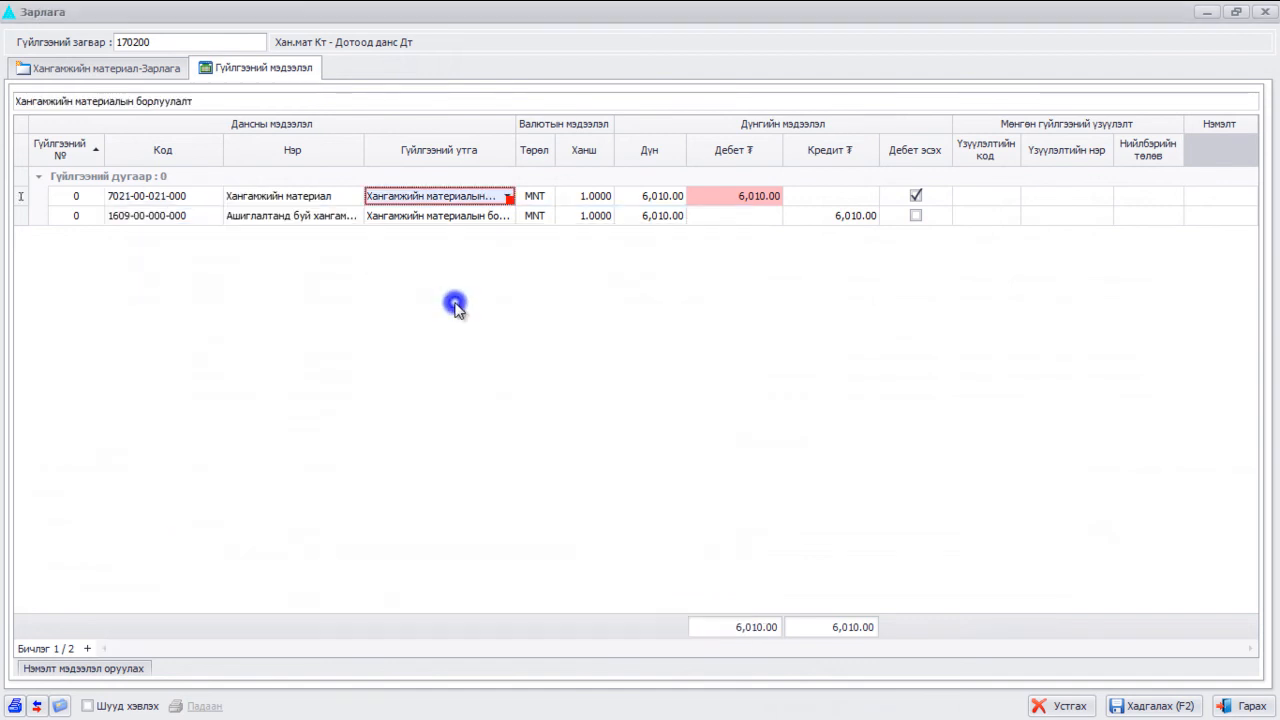
pyautogui.click(1143, 706)
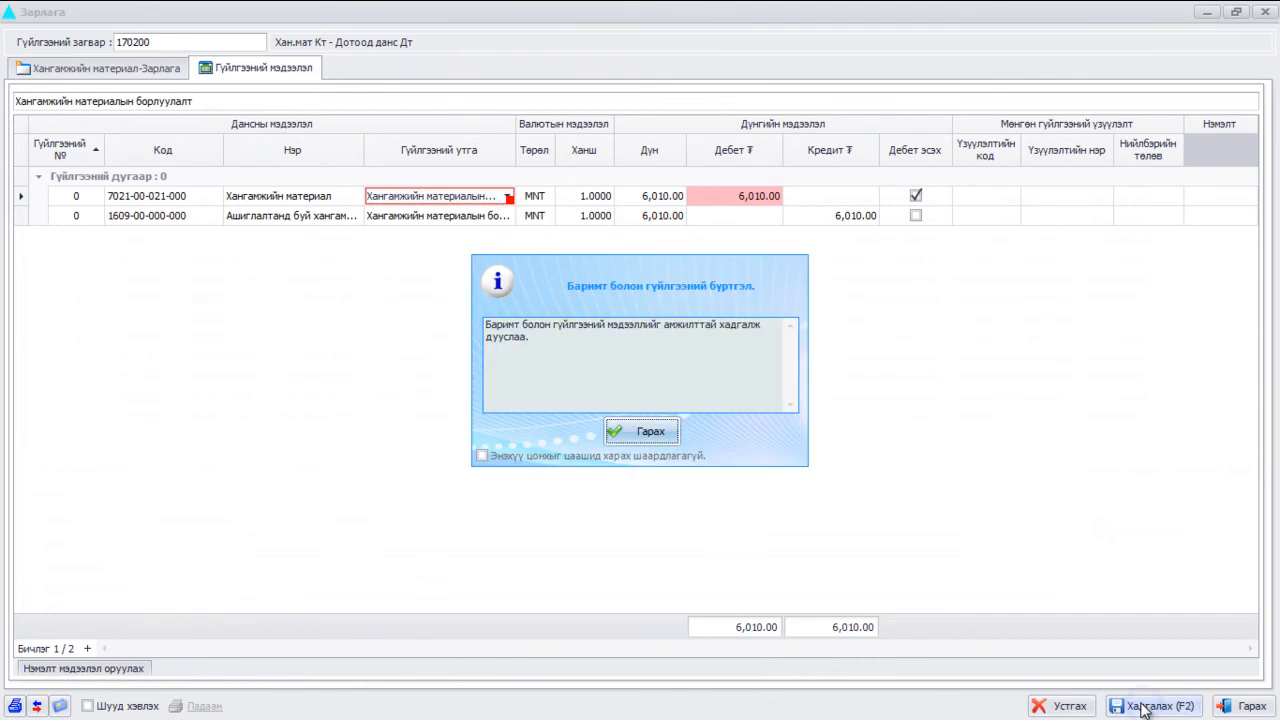
pyautogui.click(660, 432)
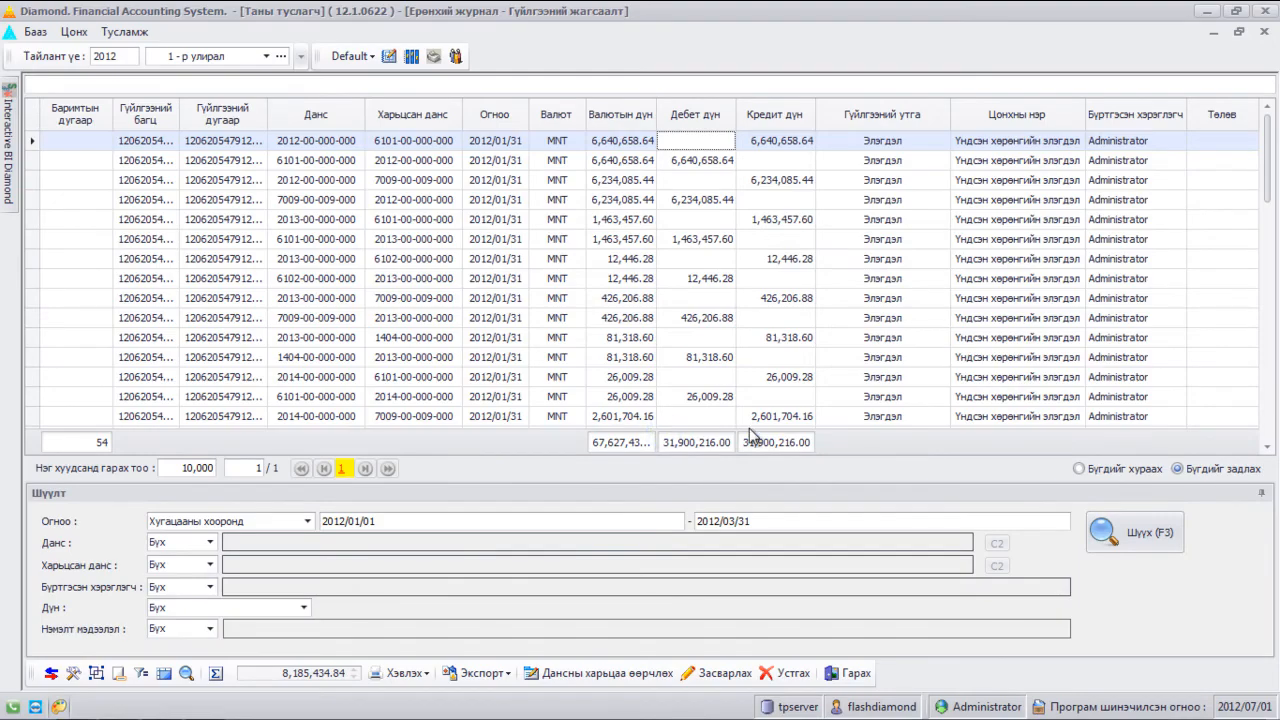
# - Delete the 16,050.00 Орлого transaction dated 2012/01/04 together with its document
pyautogui.moveTo(1272, 198); pyautogui.dragTo(1272, 345)
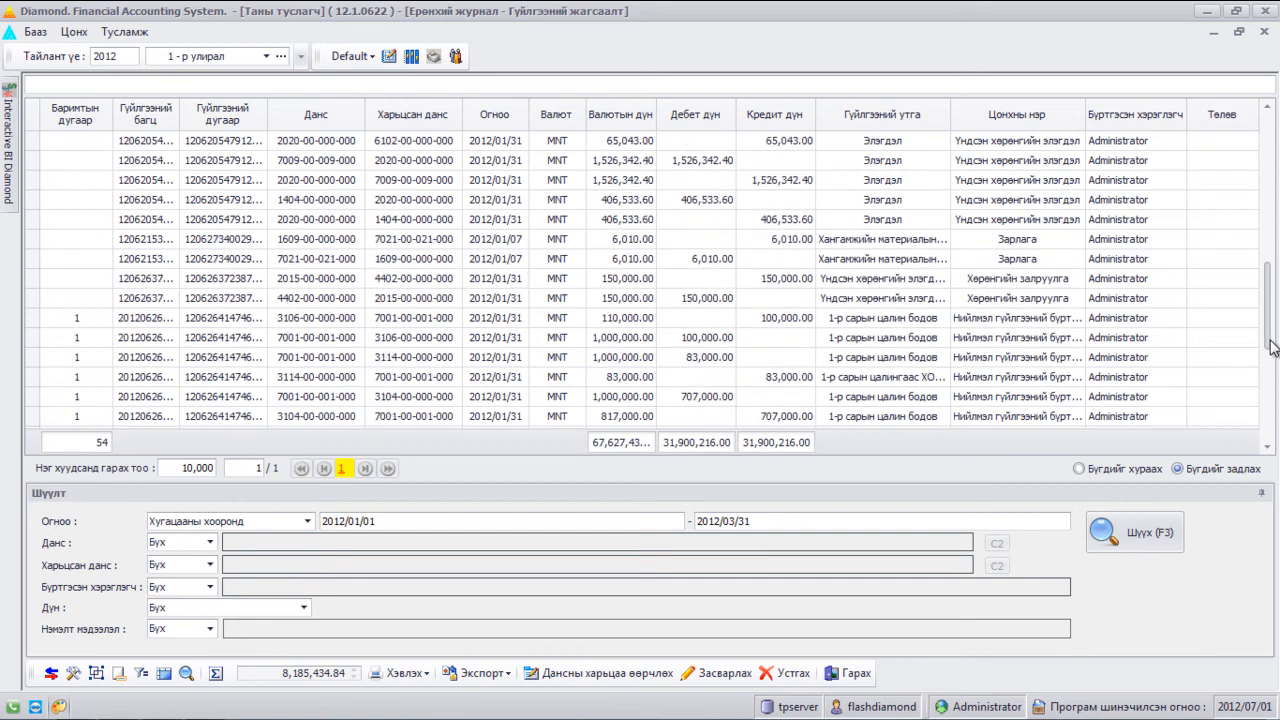
pyautogui.moveTo(1272, 352); pyautogui.dragTo(1274, 390)
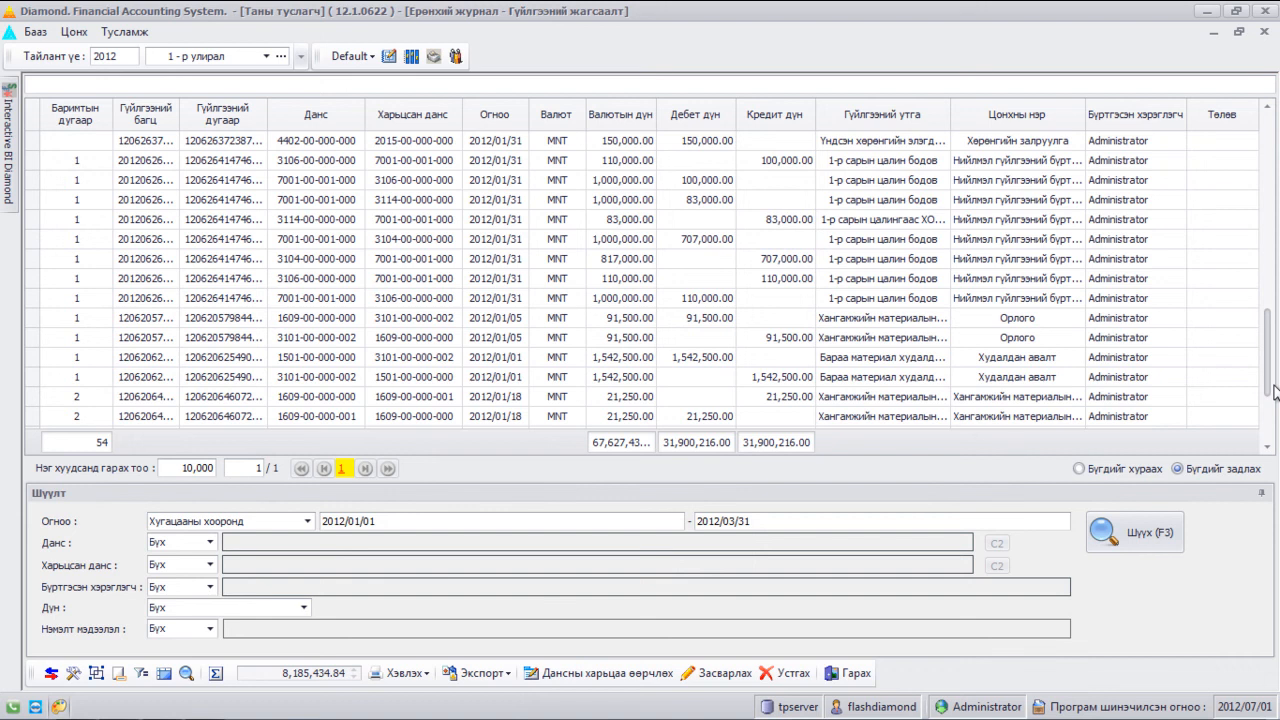
pyautogui.moveTo(1274, 395); pyautogui.dragTo(1275, 437)
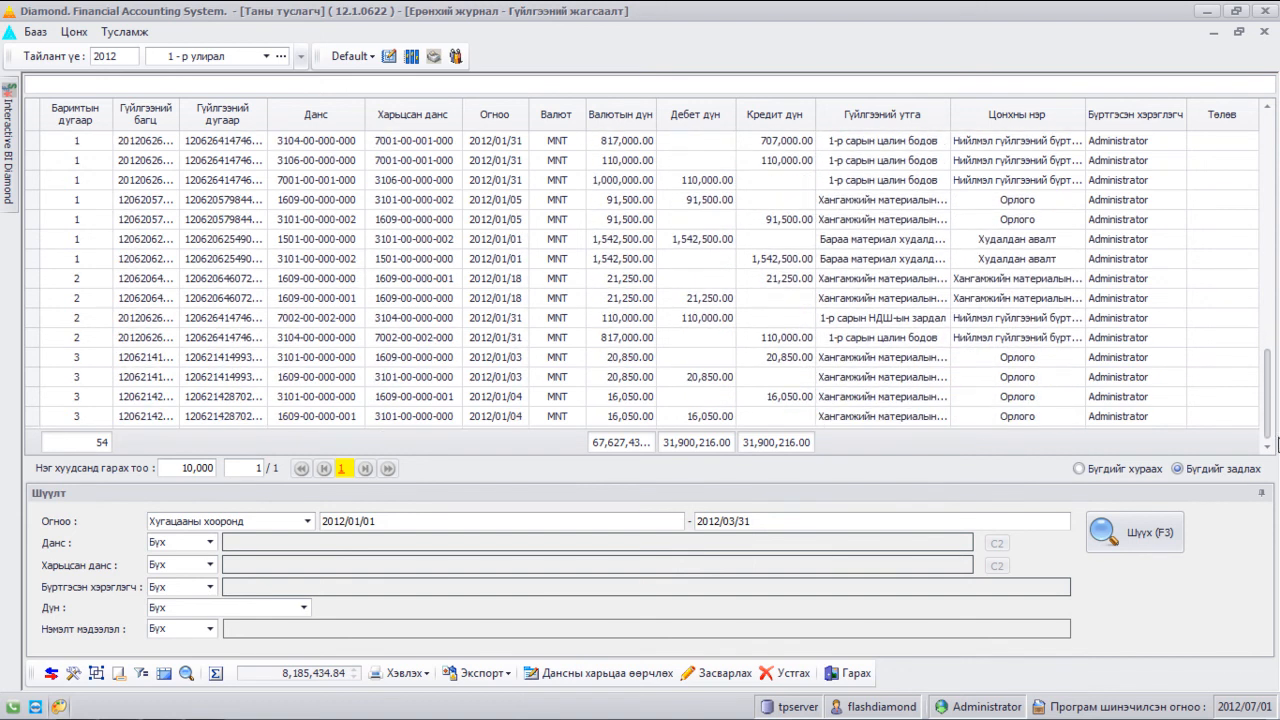
pyautogui.click(697, 420)
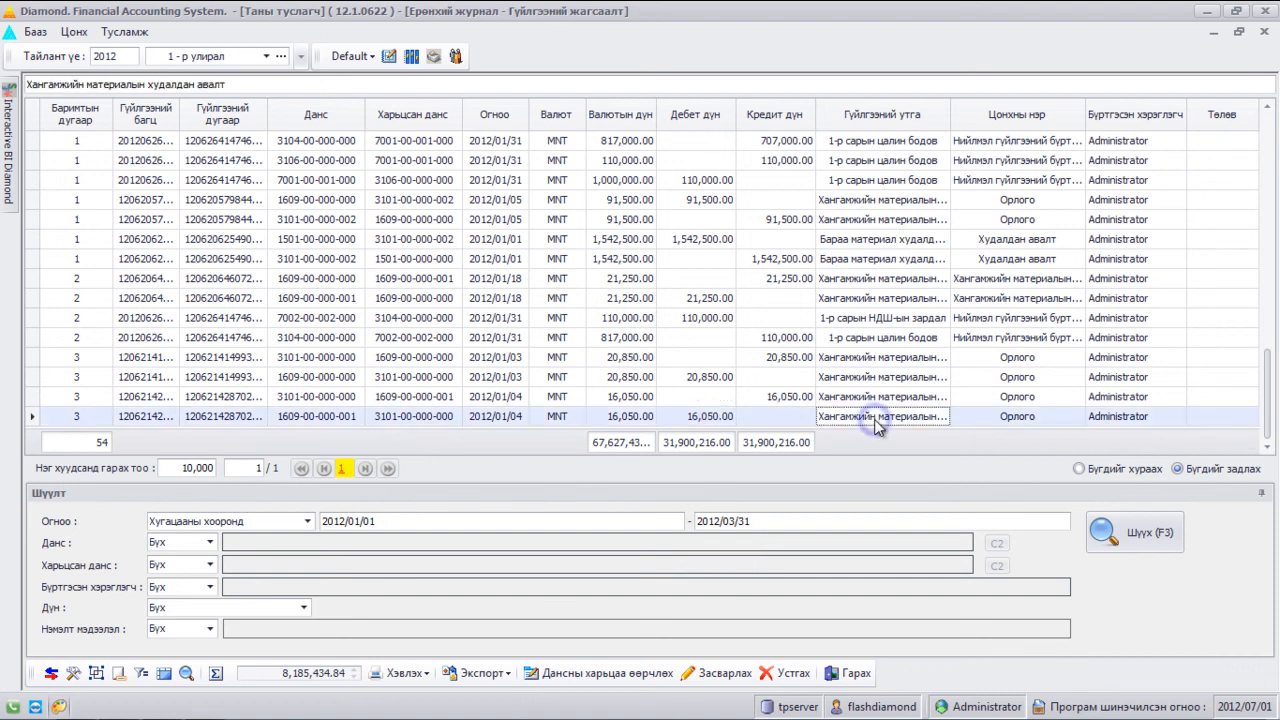
pyautogui.click(788, 672)
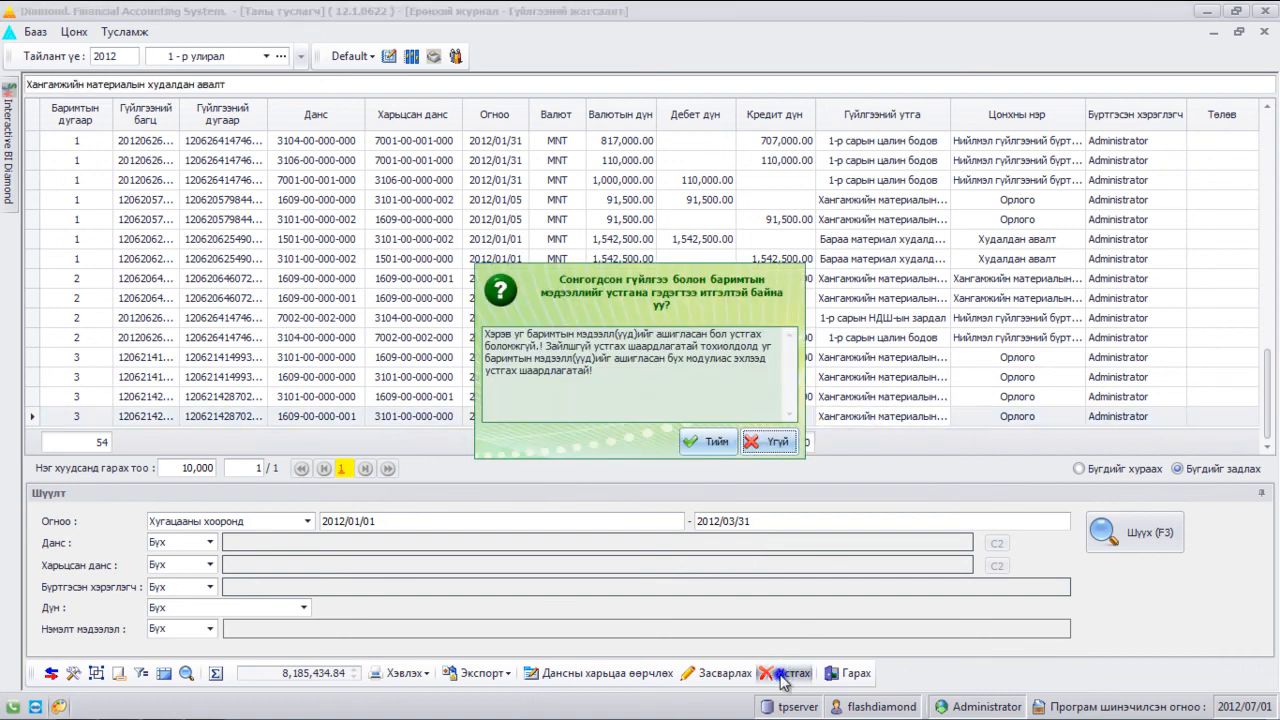
pyautogui.click(706, 440)
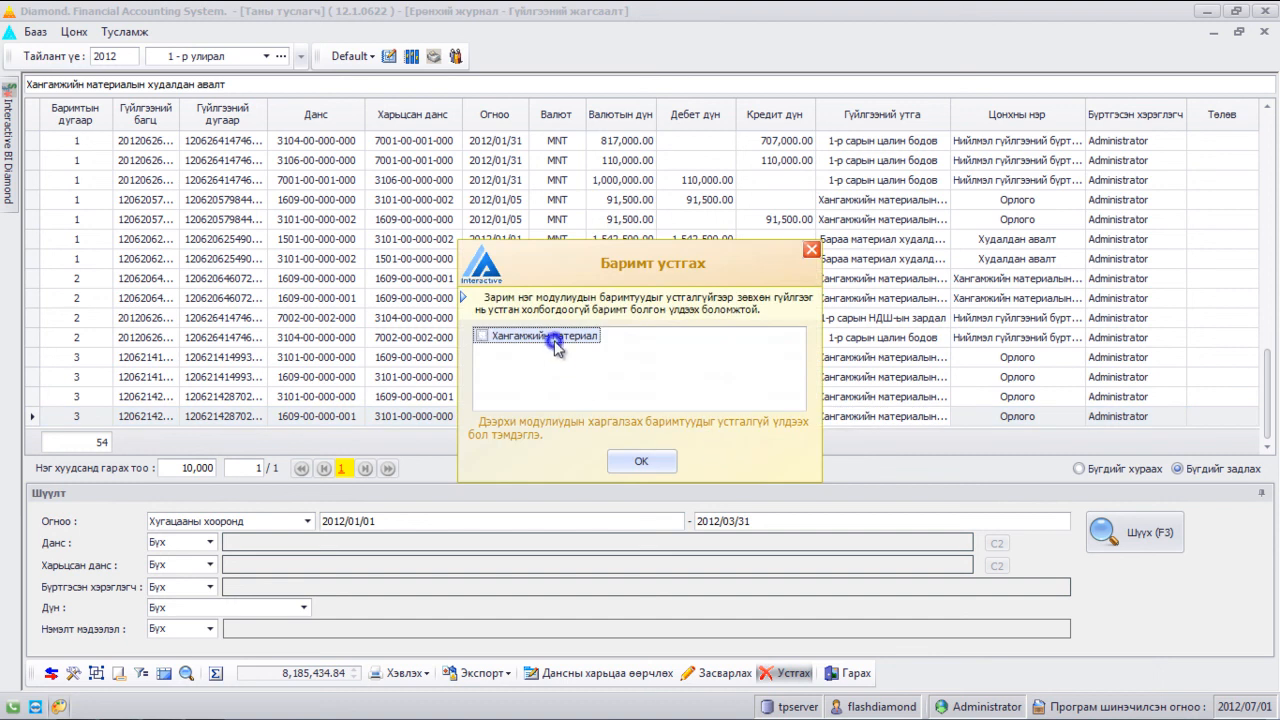
pyautogui.click(640, 462)
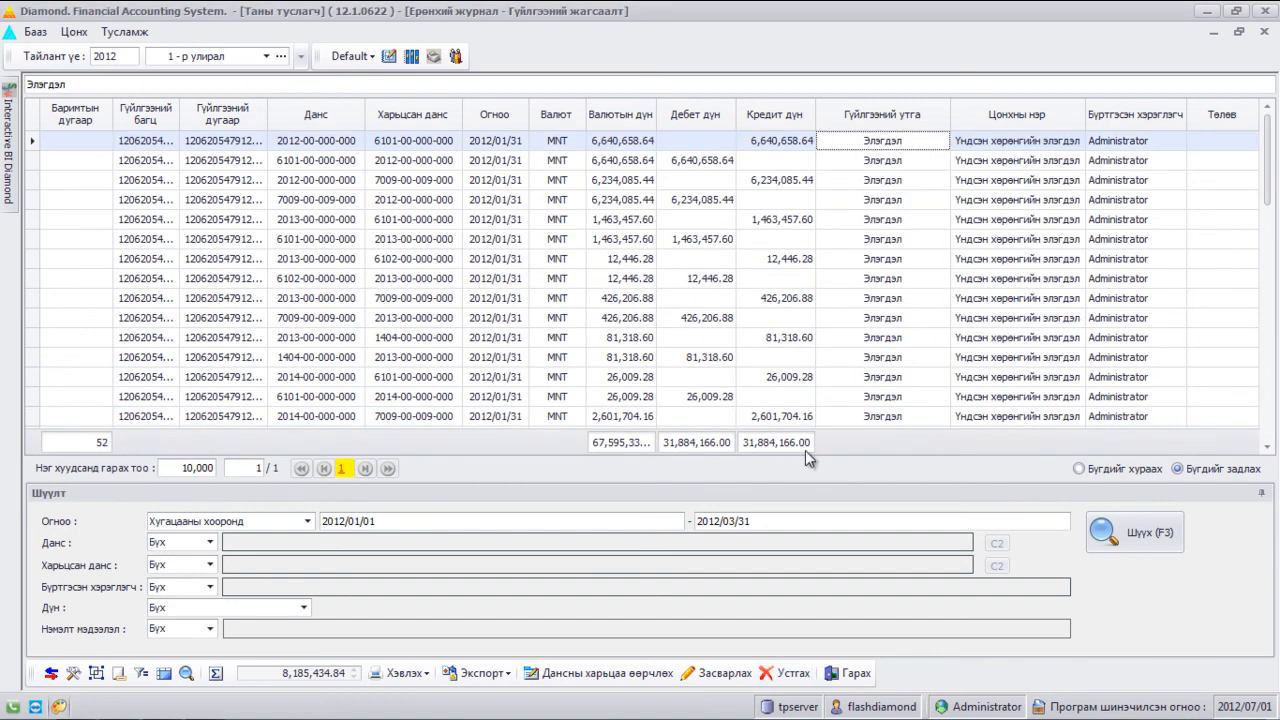
# - Filter the Гүйлгээний утга column to "Хангамжийн материалын бусад орлого /зээлээр/"
pyautogui.moveTo(1266, 190); pyautogui.dragTo(1266, 450)
pyautogui.click(818, 398)
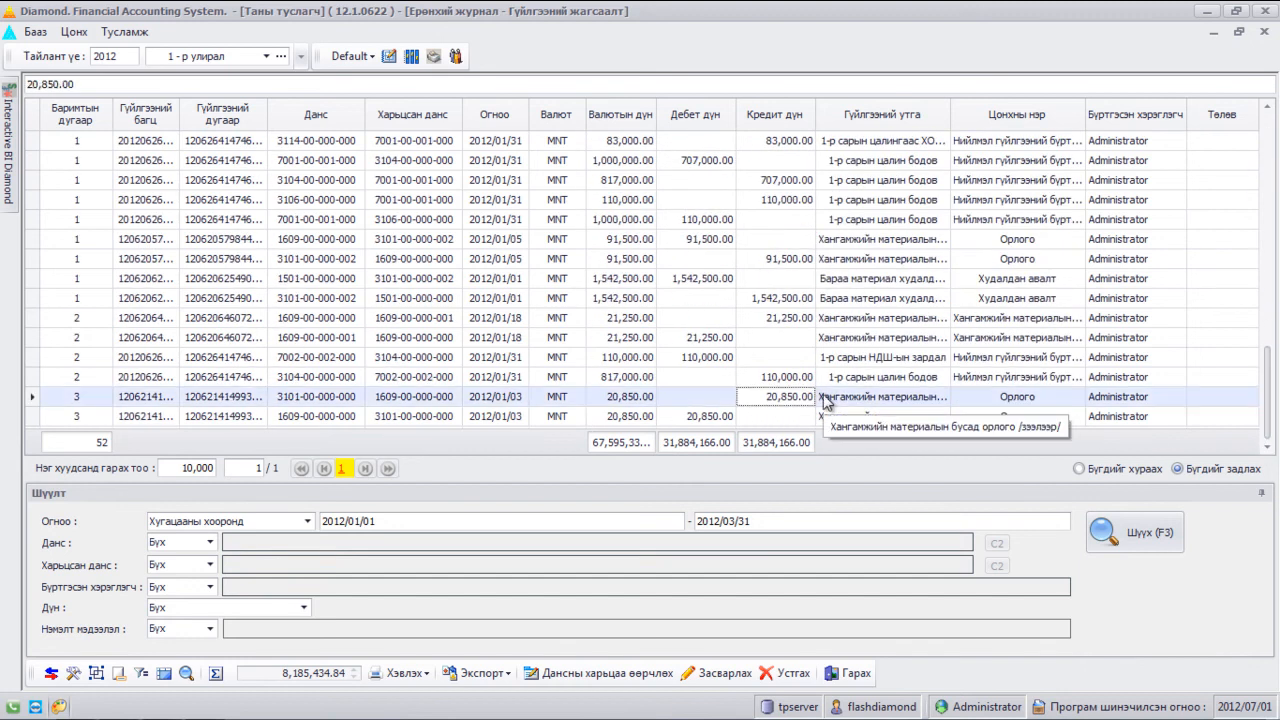
pyautogui.click(950, 107)
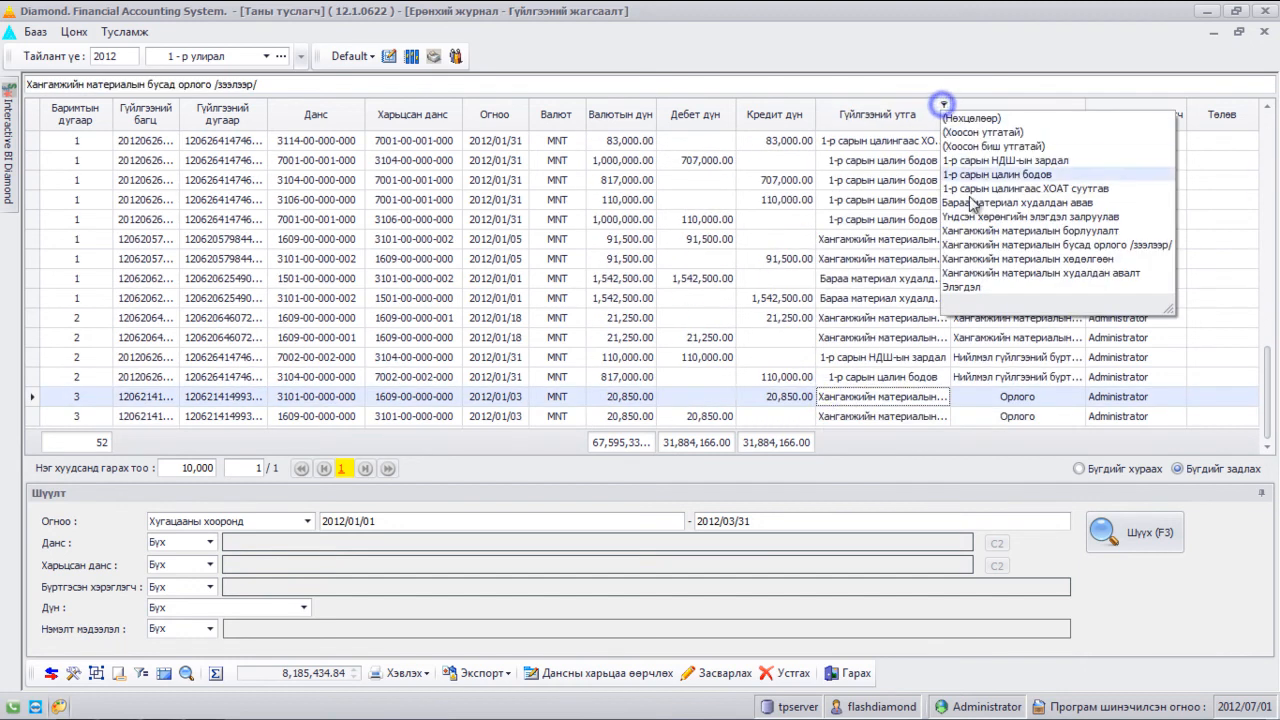
pyautogui.click(977, 246)
# - Open the list of filter values for the Гүйлгээний утга column
pyautogui.click(951, 105)
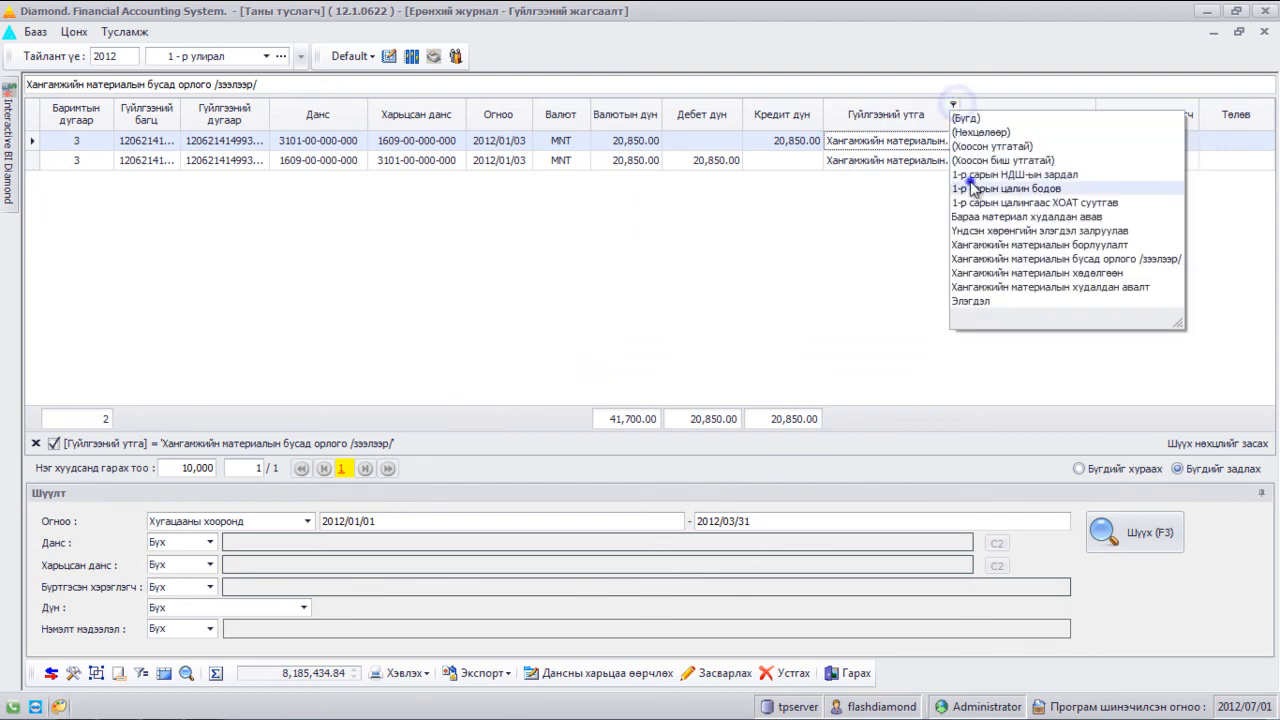